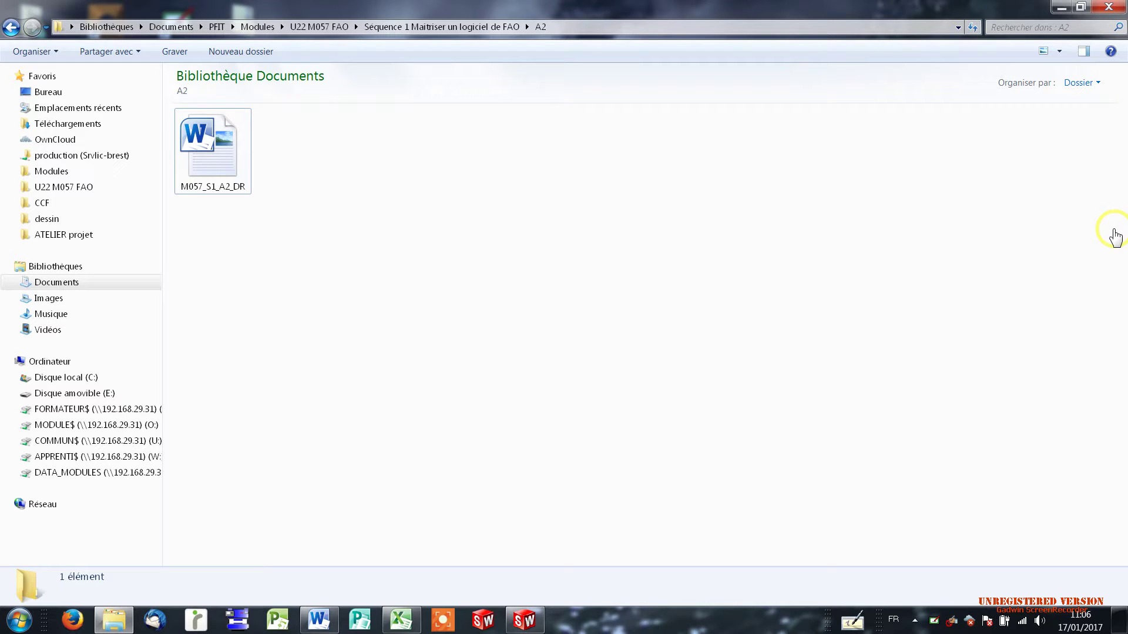
# Create a new folder named FAO in the A2 folder.
pyautogui.click(599, 251)
pyautogui.moveTo(81, 290)
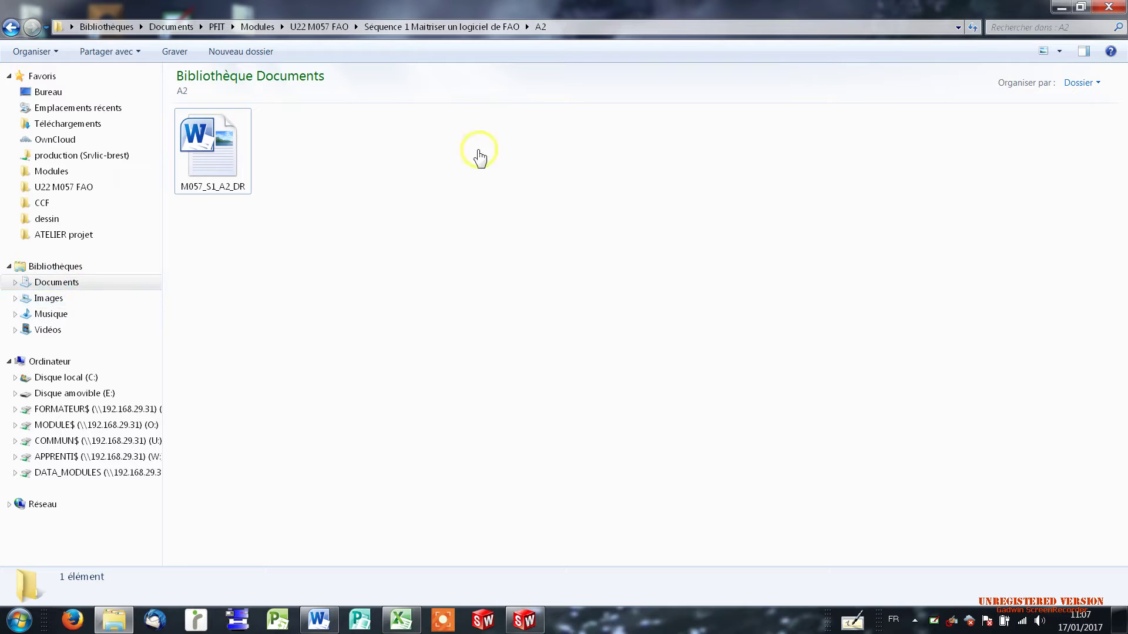
pyautogui.click(250, 51)
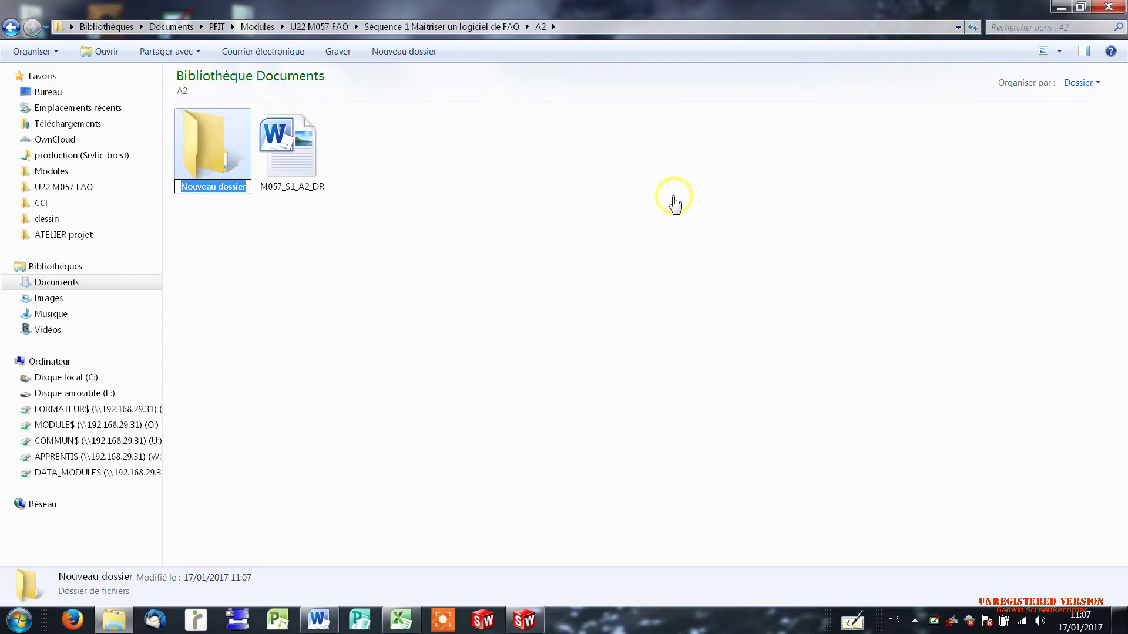
pyautogui.write('FAO')
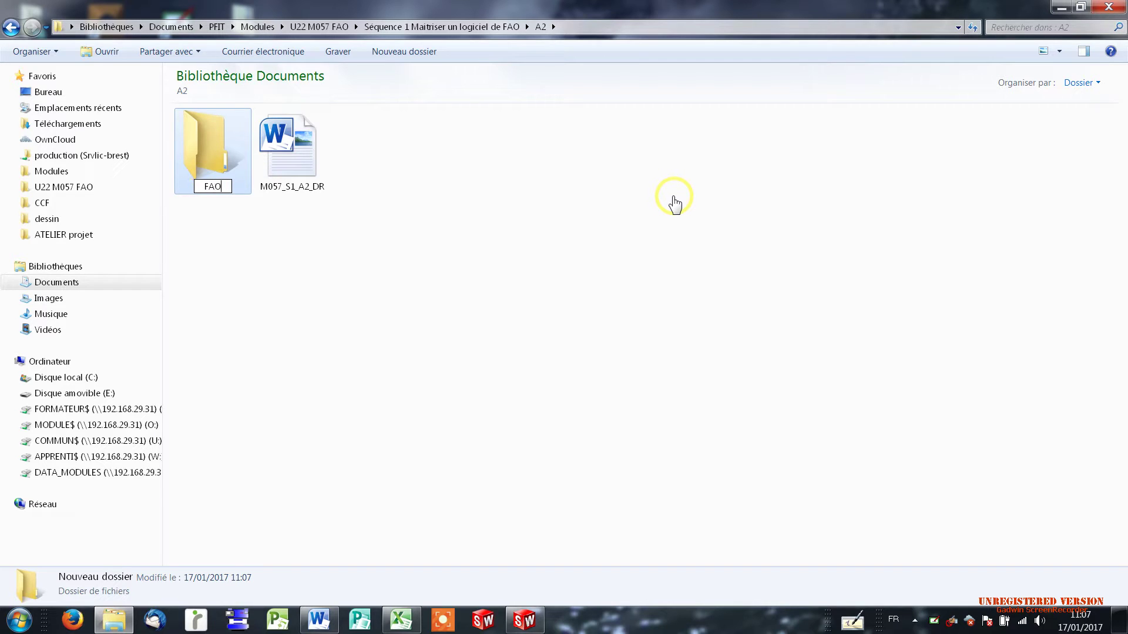
pyautogui.click(532, 269)
# Open FAO, create a folder named A2 inside it, and bring SolidWorks forward.
pyautogui.click(208, 152)
pyautogui.doubleClick(208, 151)
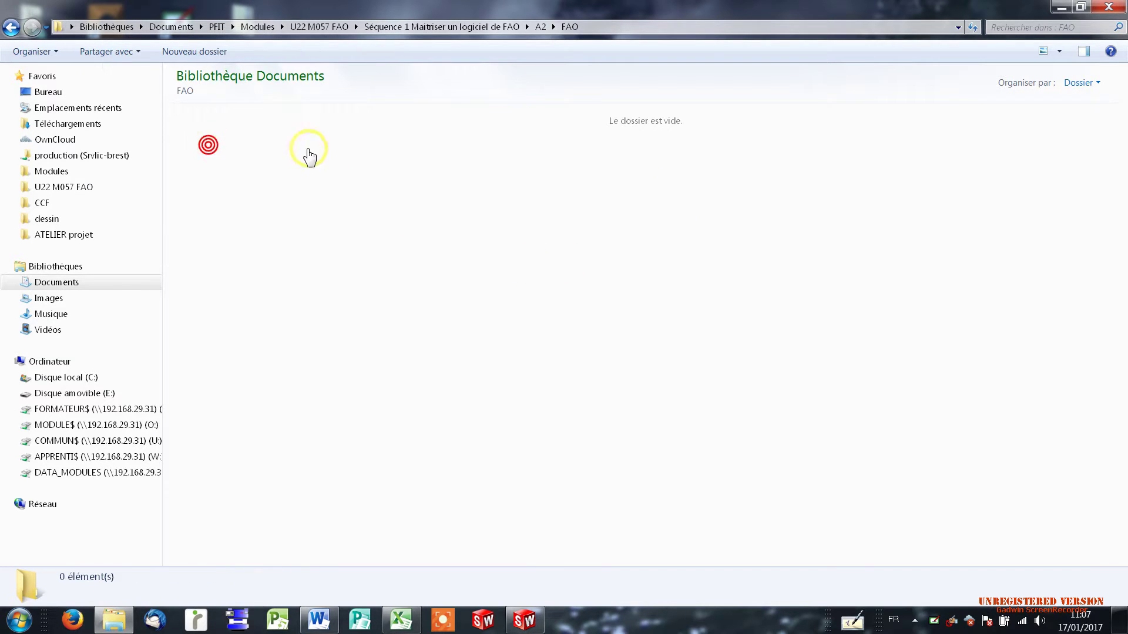
pyautogui.click(209, 52)
pyautogui.write('A2')
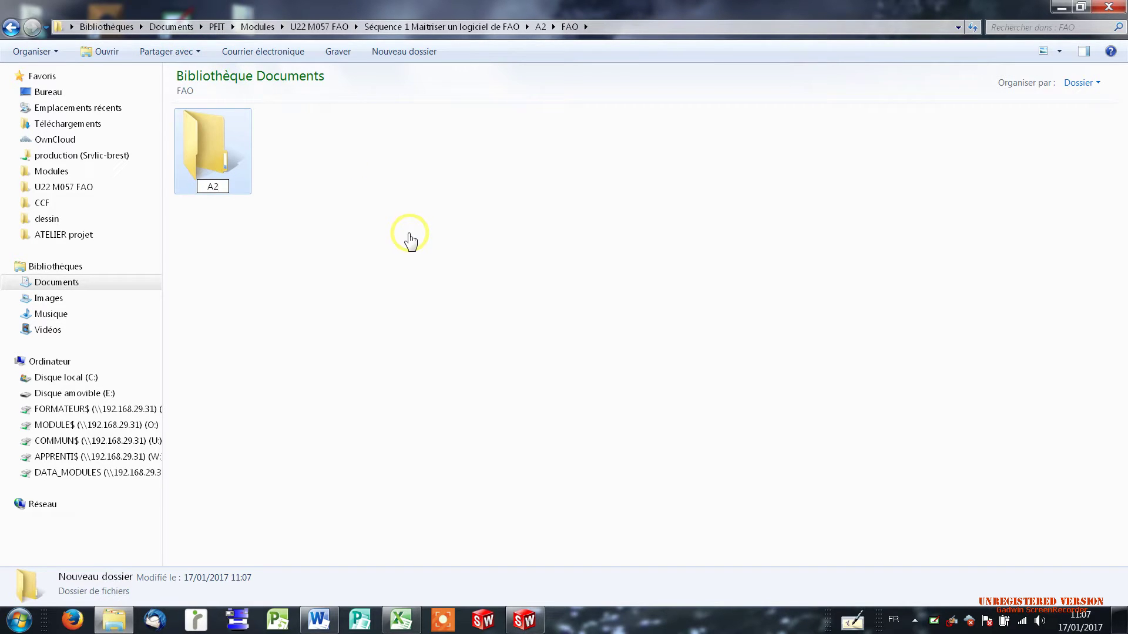
pyautogui.click(373, 162)
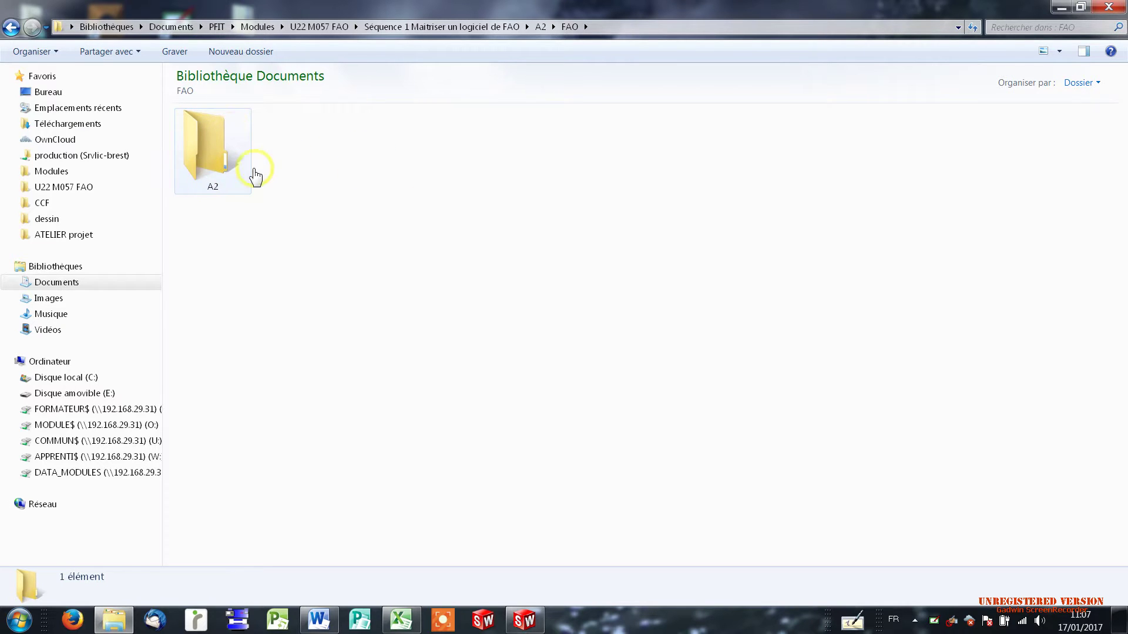
pyautogui.click(470, 218)
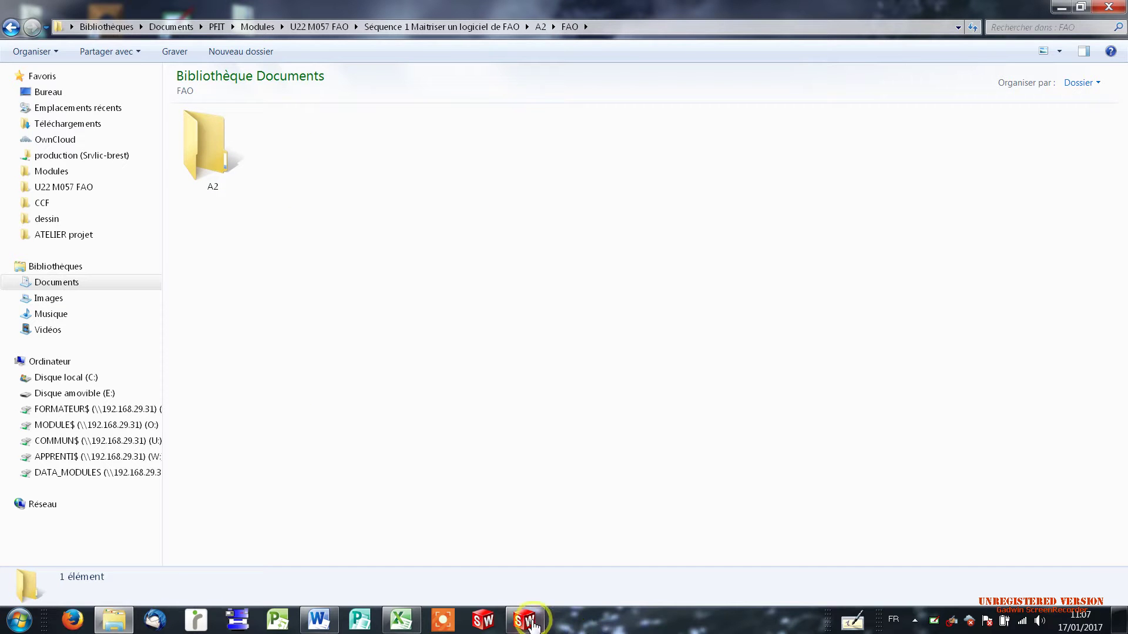
pyautogui.click(509, 624)
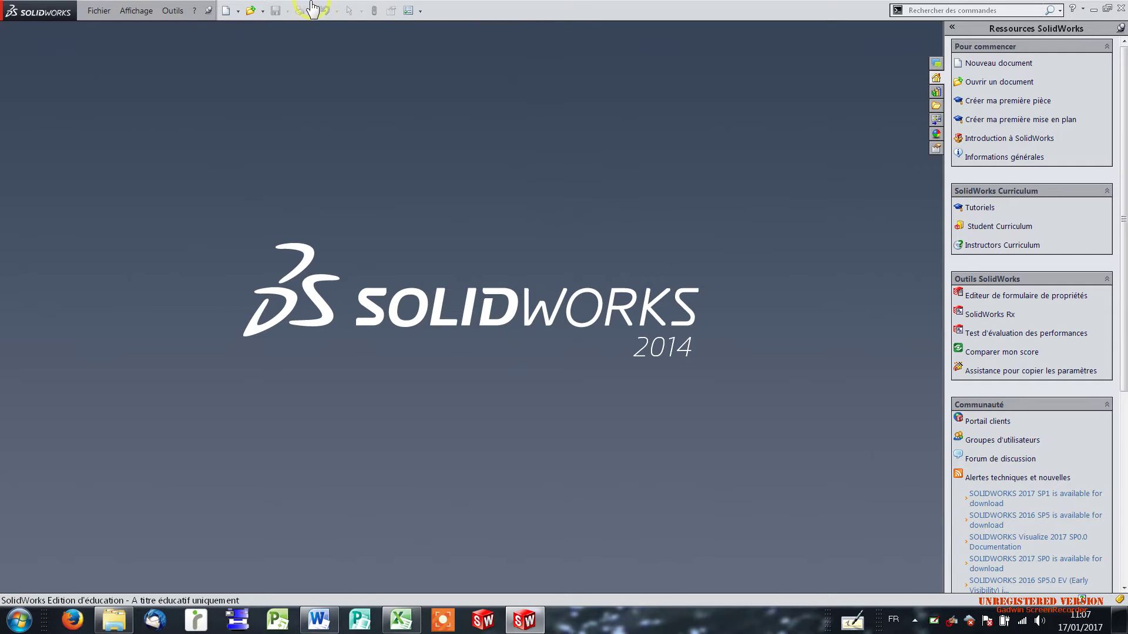
# Create a new part document, Pièce1, from the Pièce template.
pyautogui.click(225, 13)
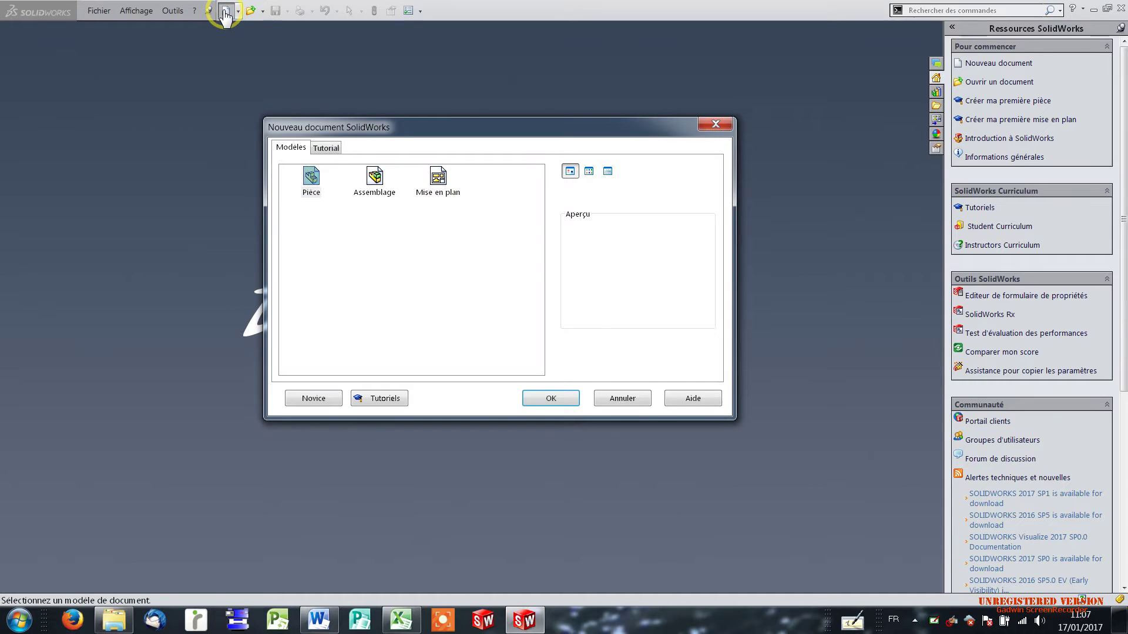
pyautogui.click(308, 182)
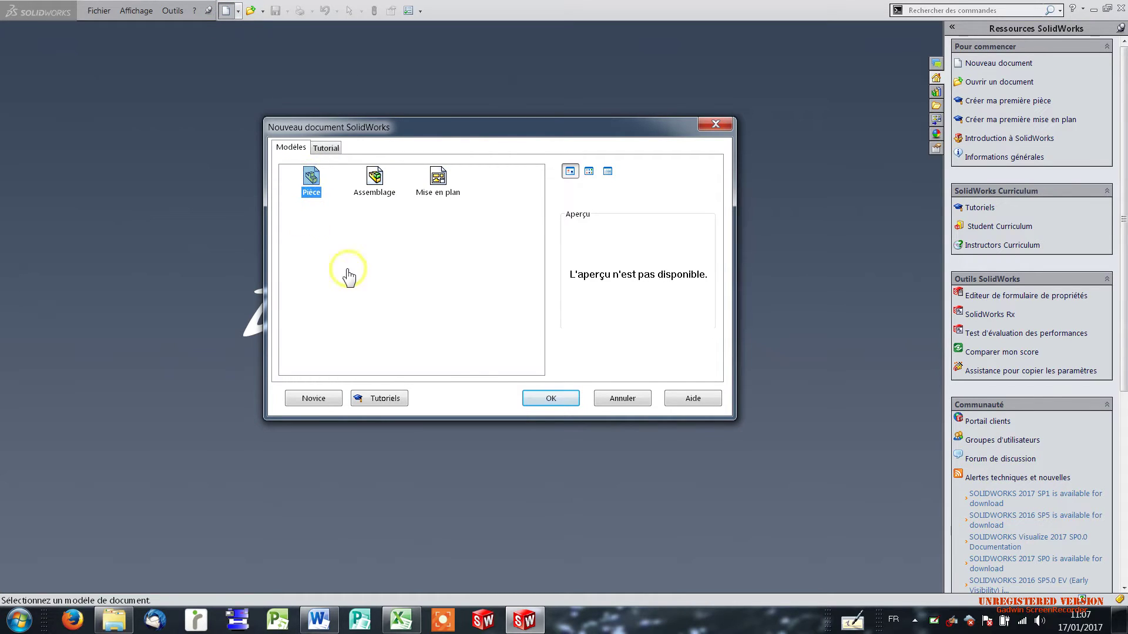
pyautogui.click(551, 399)
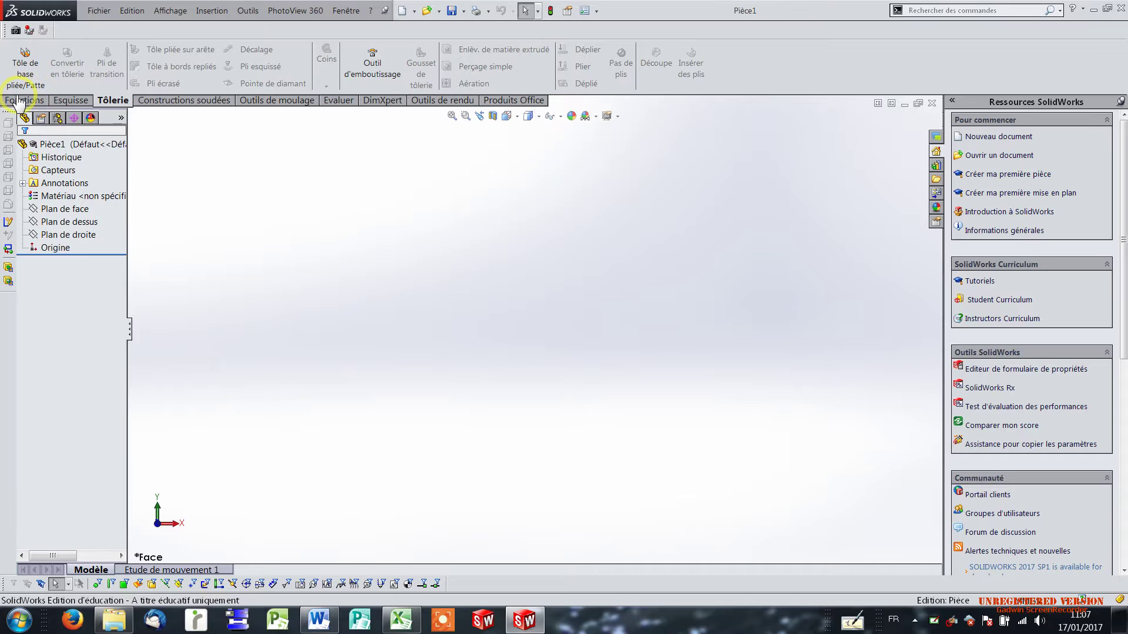
# Browse the Esquisse, Fonctions, Tôlerie, Mécano-soudure and Outils de moule command tabs.
pyautogui.click(83, 100)
pyautogui.click(26, 101)
pyautogui.click(72, 101)
pyautogui.click(109, 101)
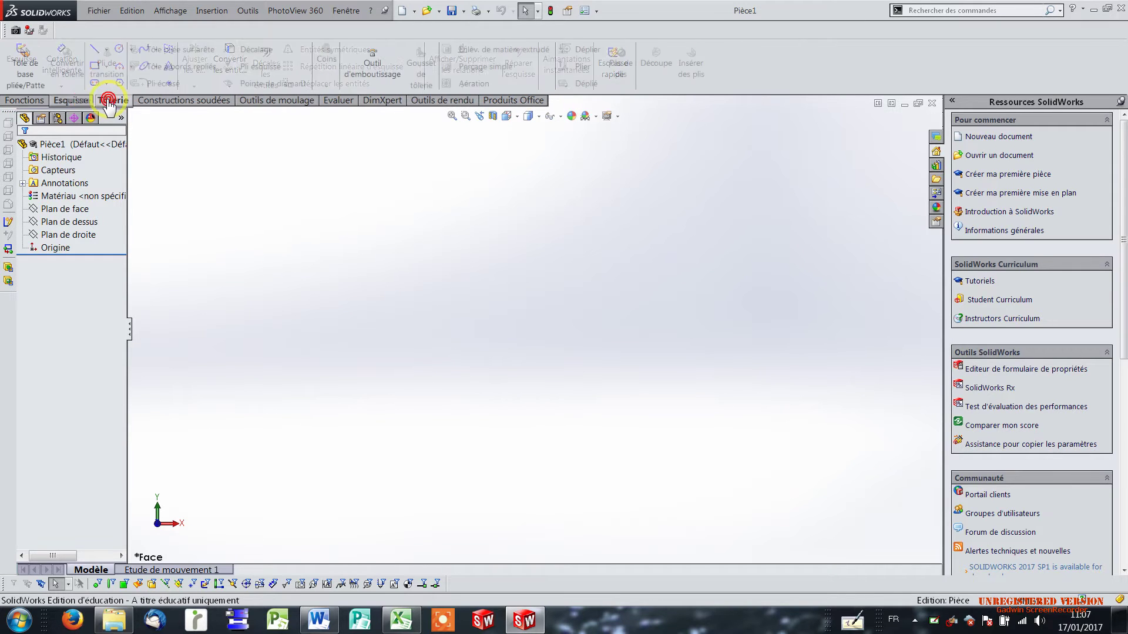
pyautogui.click(176, 101)
pyautogui.click(306, 101)
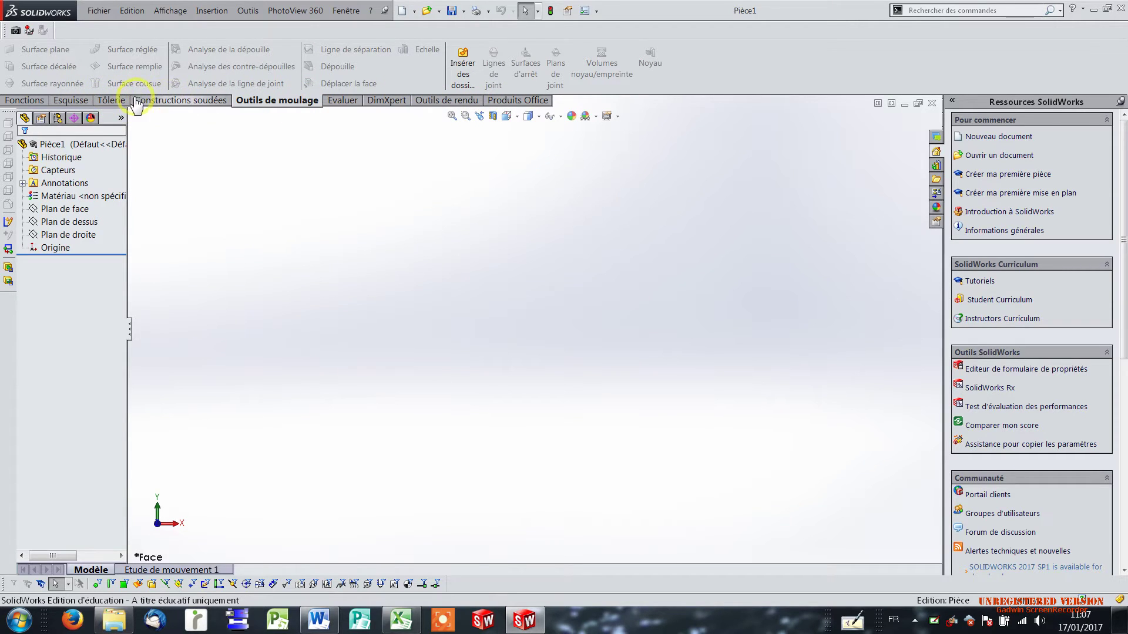
# Hide and restore the Tôlerie command set, ending on the Esquisse tab.
pyautogui.rightClick(186, 105)
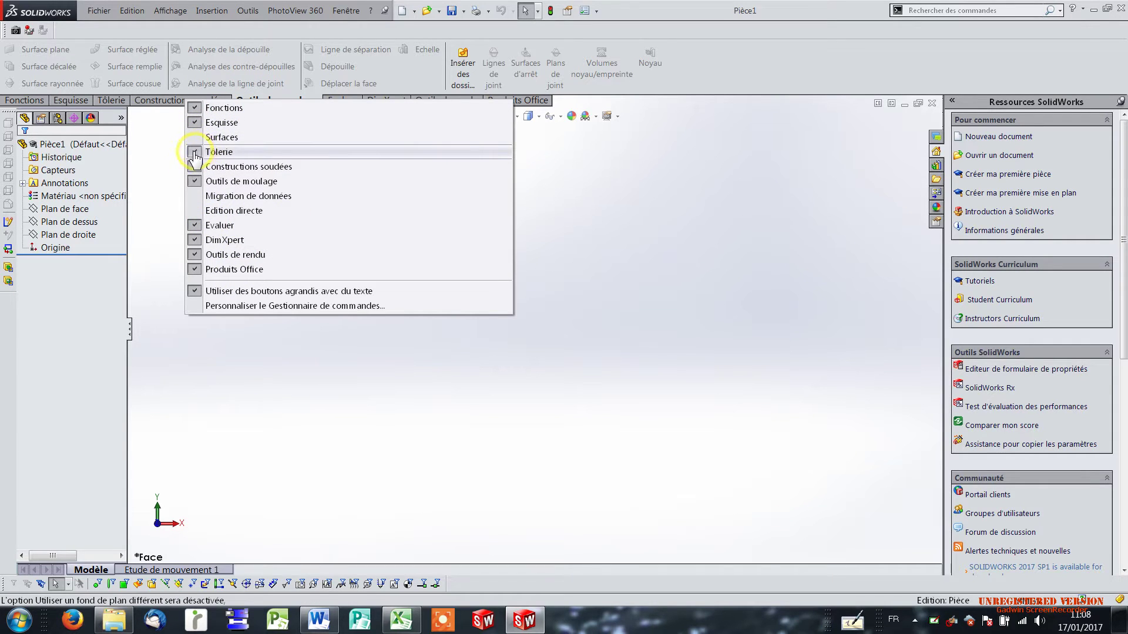
pyautogui.click(196, 154)
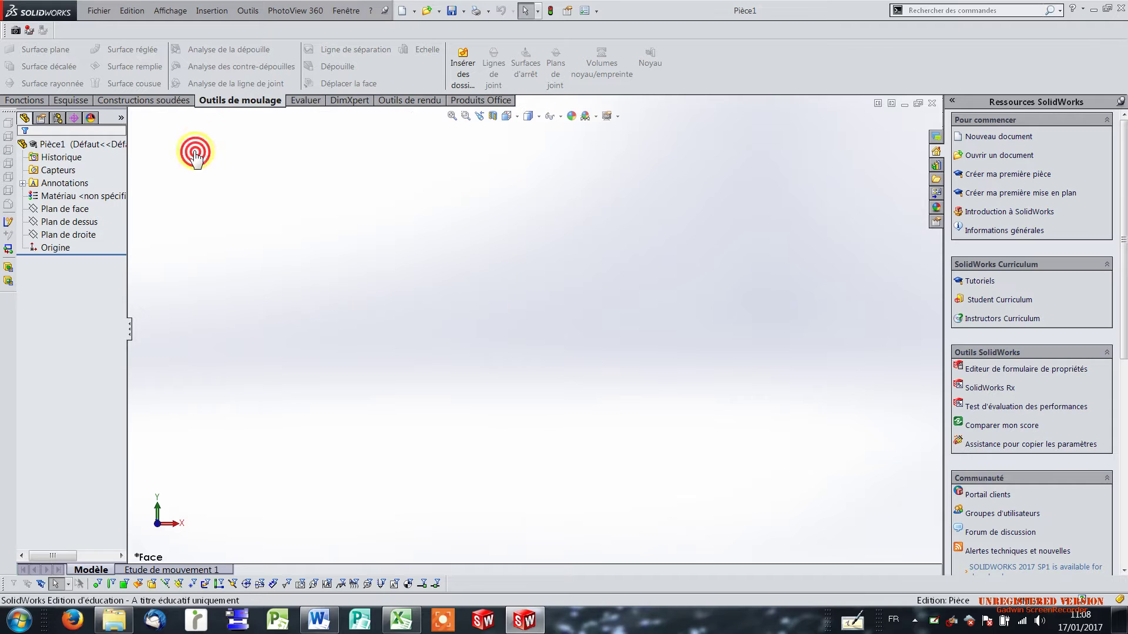
pyautogui.rightClick(146, 101)
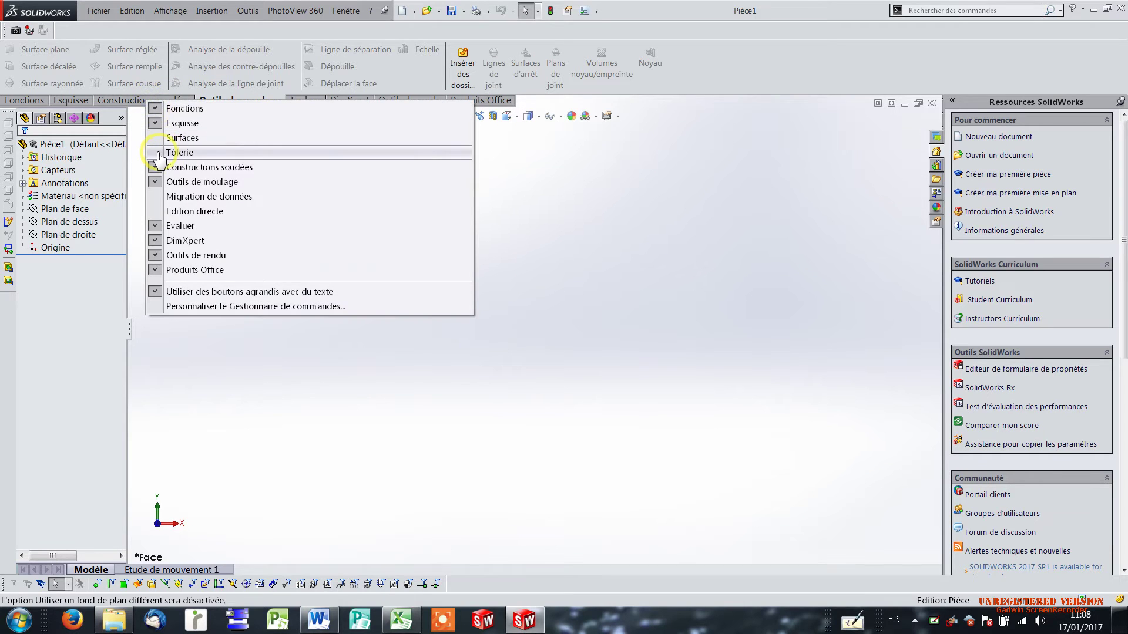
pyautogui.click(157, 154)
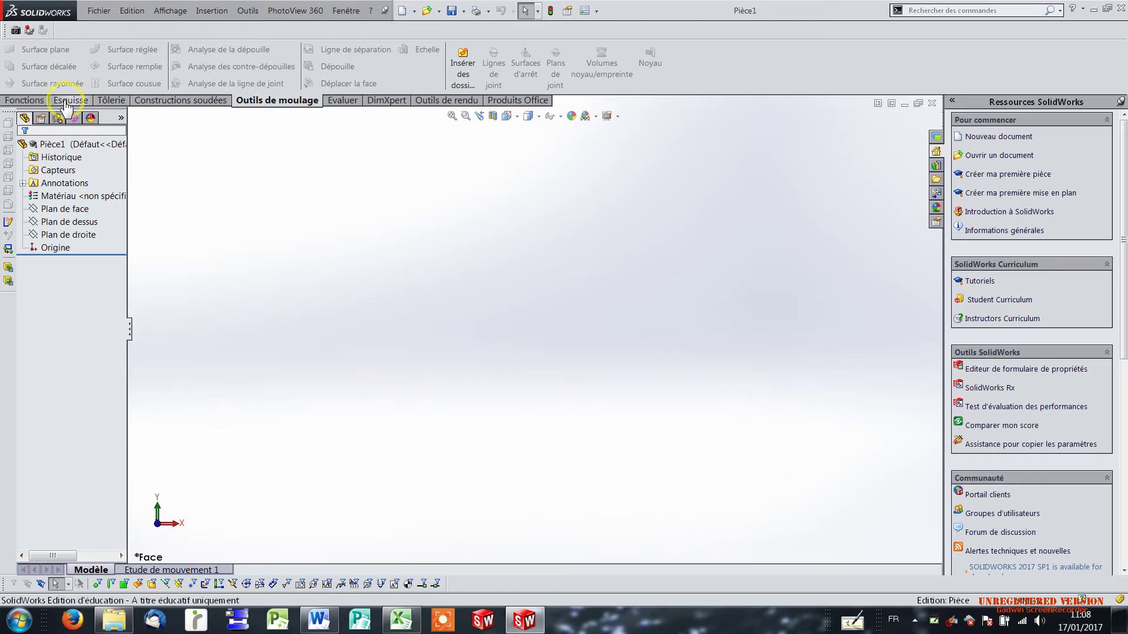
pyautogui.click(65, 103)
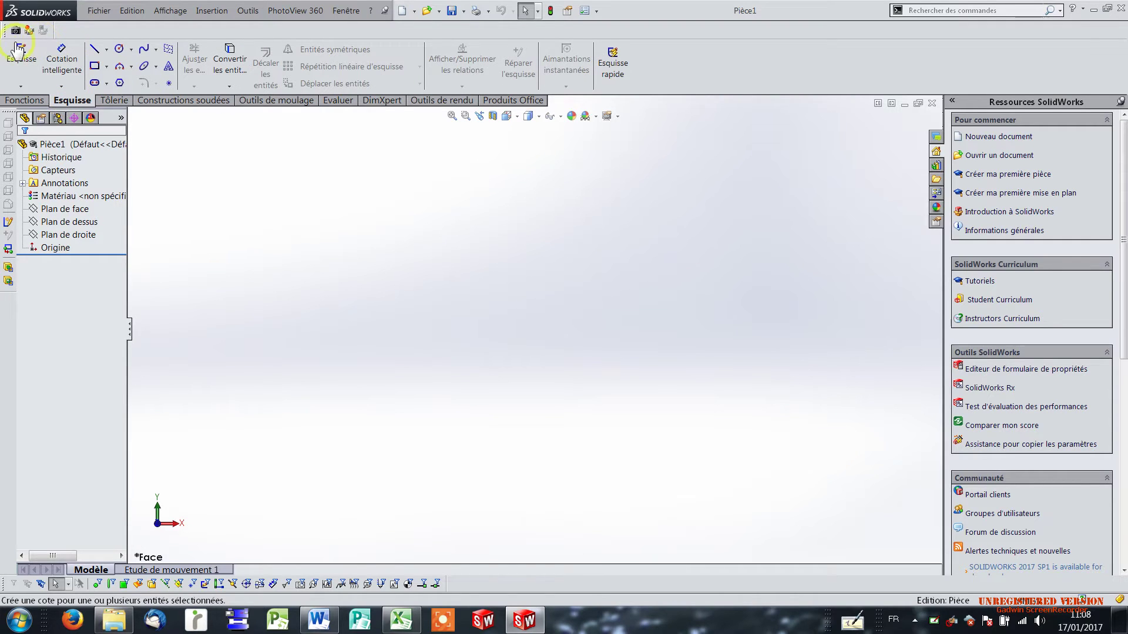
# Start a sketch, orbit to inspect the planes, and sketch on Plan de face.
pyautogui.click(18, 52)
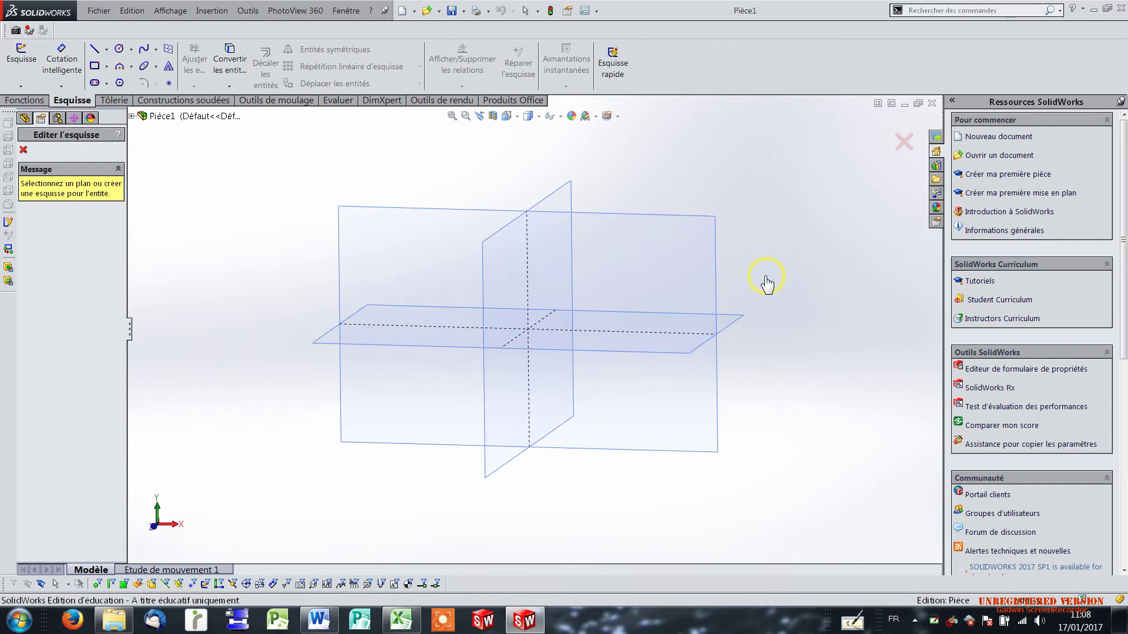
pyautogui.moveTo(767, 316)
pyautogui.mouseDown(button='middle')
pyautogui.moveTo(740, 315)
pyautogui.moveTo(760, 333)
pyautogui.moveTo(768, 307)
pyautogui.moveTo(741, 311)
pyautogui.moveTo(748, 322)
pyautogui.mouseUp(button='middle')
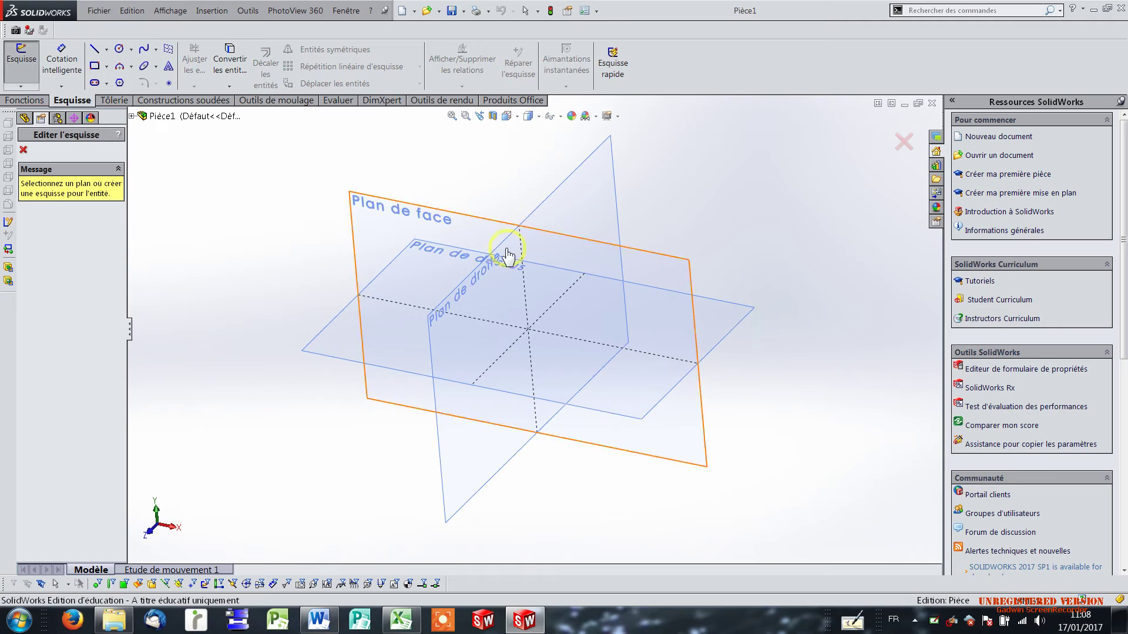
pyautogui.moveTo(755, 270)
pyautogui.mouseDown(button='middle')
pyautogui.moveTo(780, 254)
pyautogui.moveTo(779, 205)
pyautogui.moveTo(735, 206)
pyautogui.moveTo(700, 254)
pyautogui.moveTo(735, 294)
pyautogui.moveTo(768, 307)
pyautogui.moveTo(781, 176)
pyautogui.moveTo(823, 239)
pyautogui.moveTo(785, 298)
pyautogui.moveTo(787, 319)
pyautogui.mouseUp(button='middle')
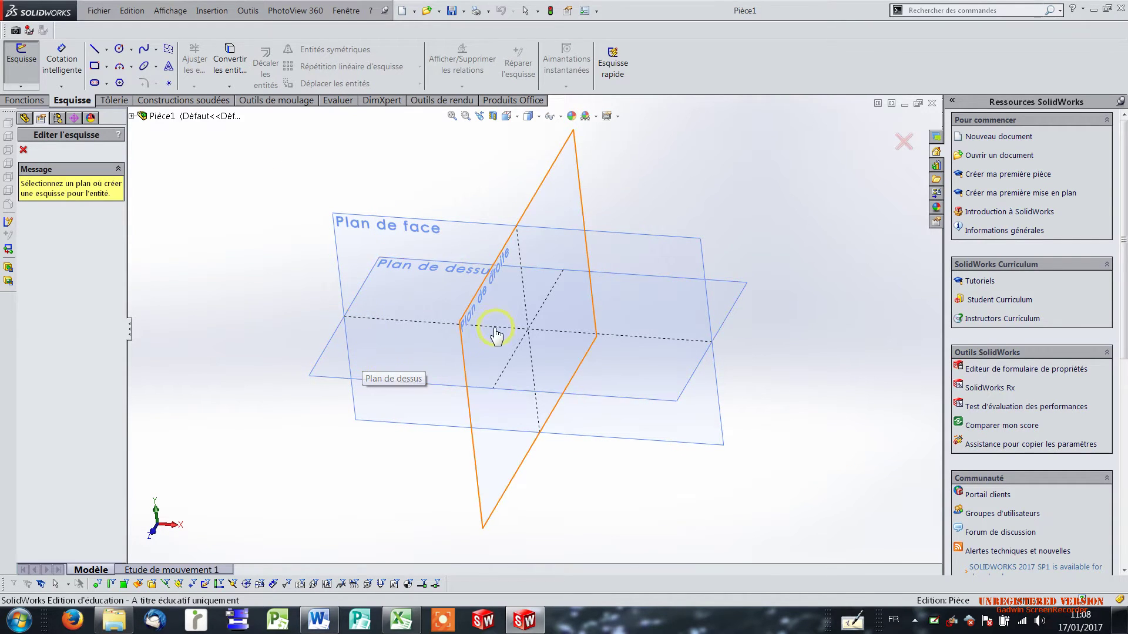
pyautogui.click(351, 224)
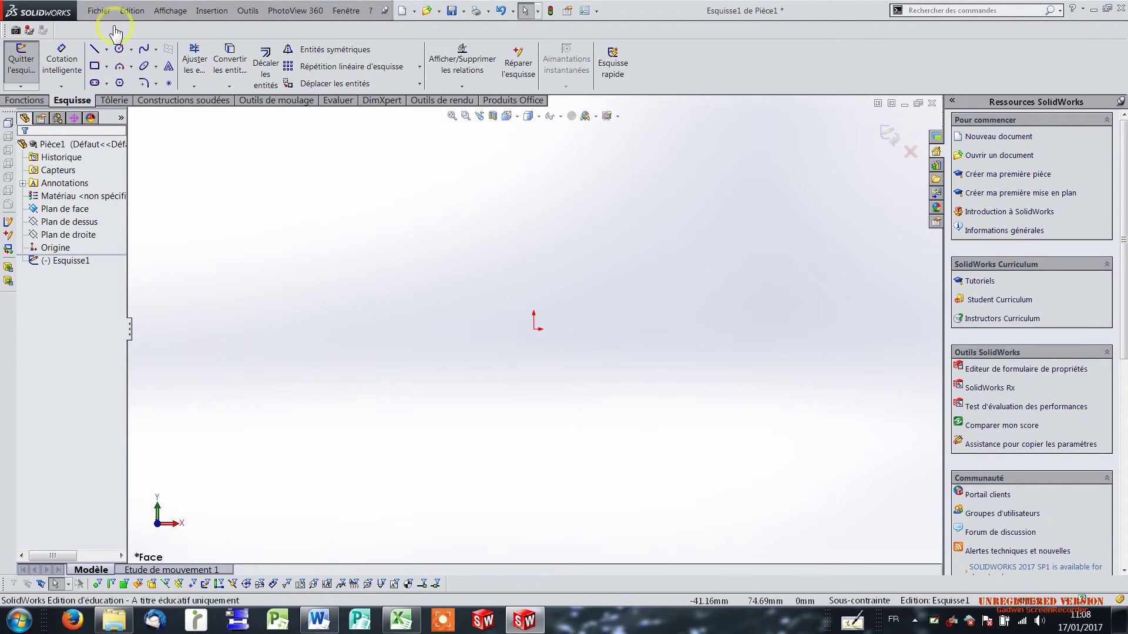
# Draw a corner rectangle anchored at the origin.
pyautogui.click(94, 66)
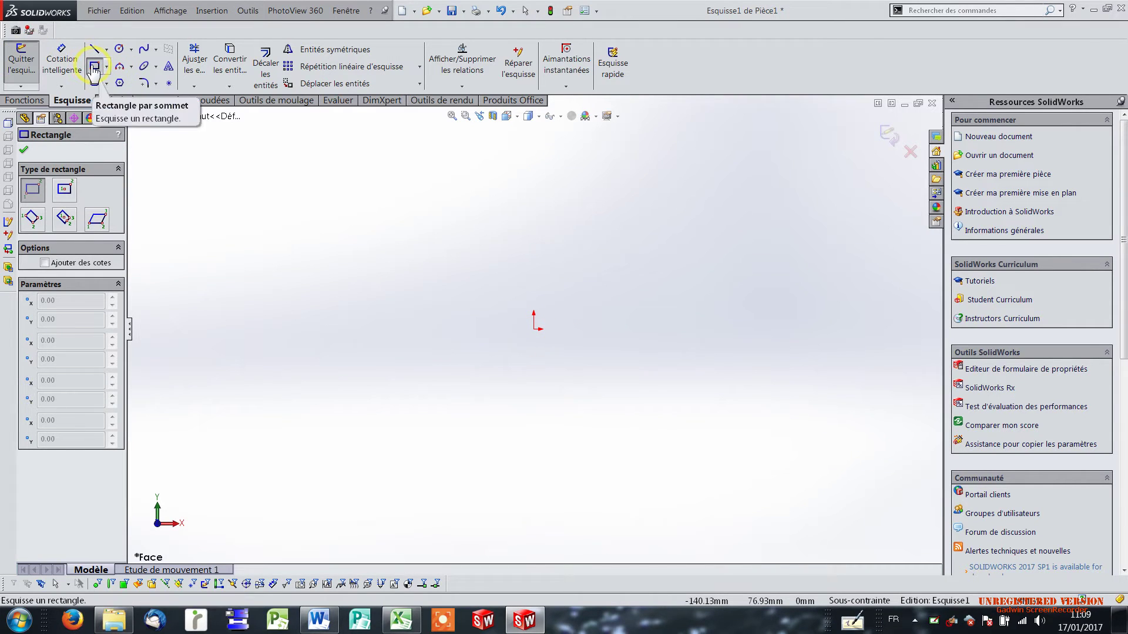
pyautogui.click(533, 330)
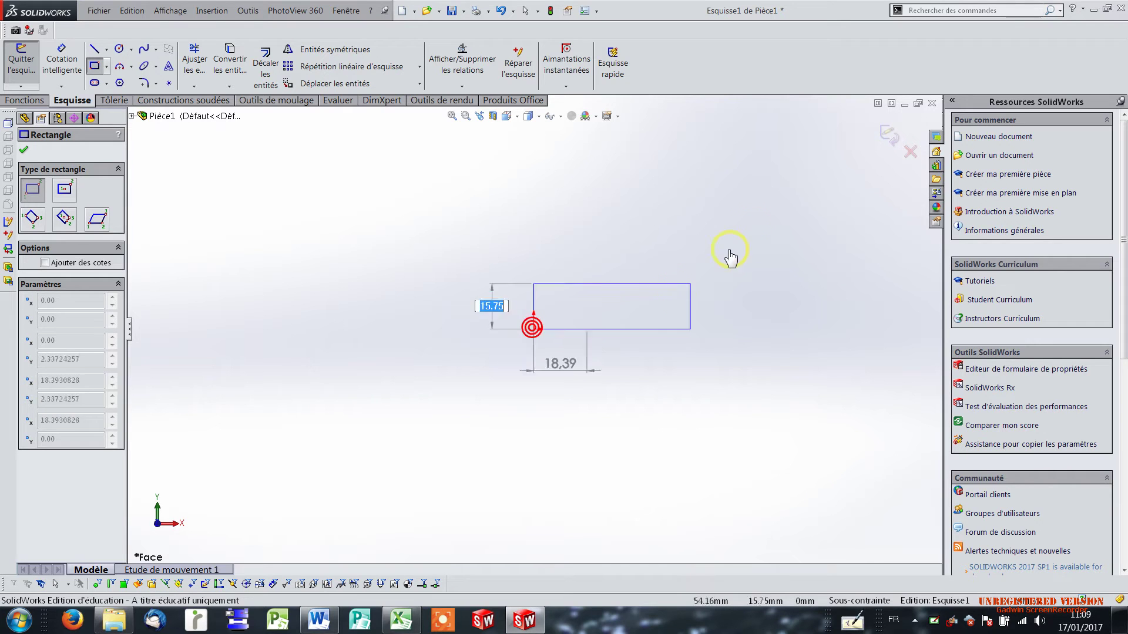
pyautogui.click(775, 167)
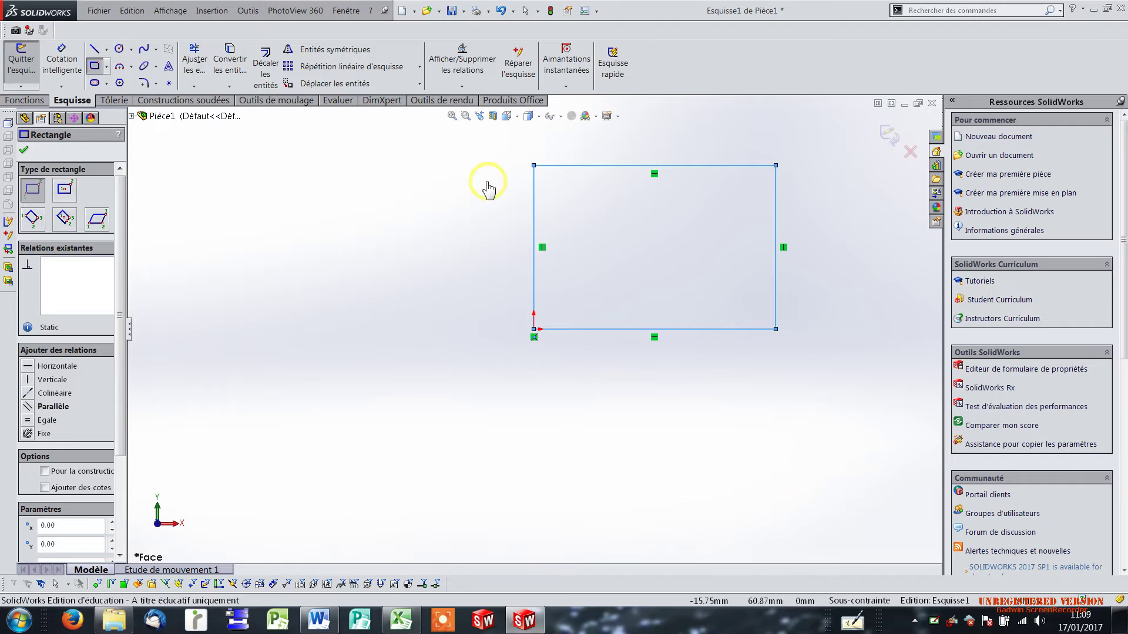
# Dimension the rectangle 200 mm wide and 150 mm high, then zoom to fit.
pyautogui.click(62, 52)
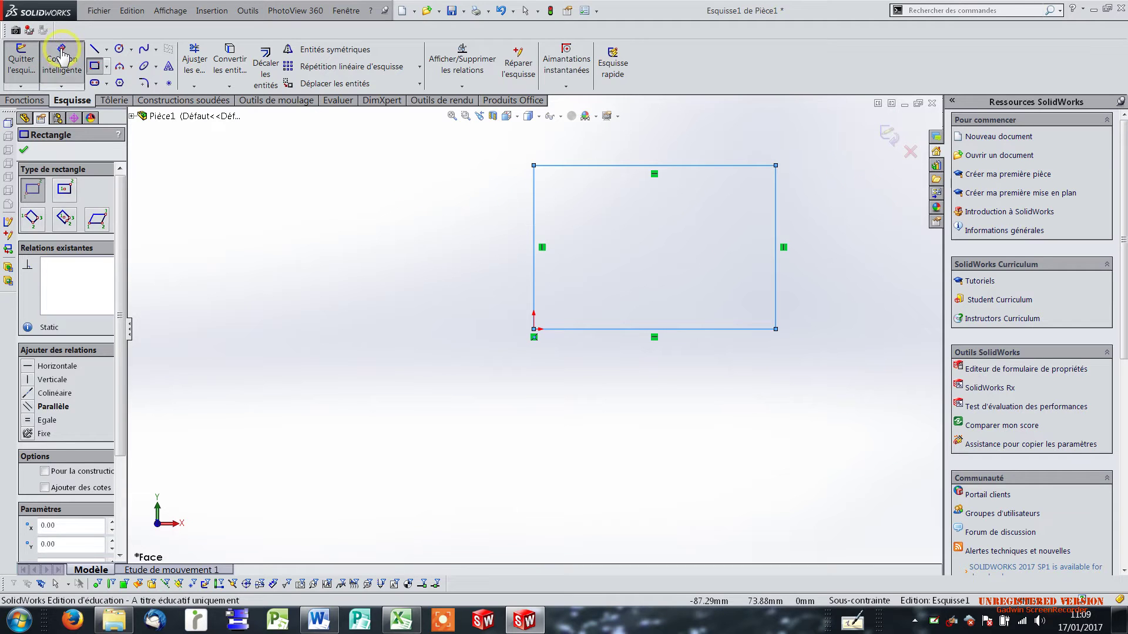
pyautogui.click(697, 330)
pyautogui.click(652, 393)
pyautogui.moveTo(715, 397)
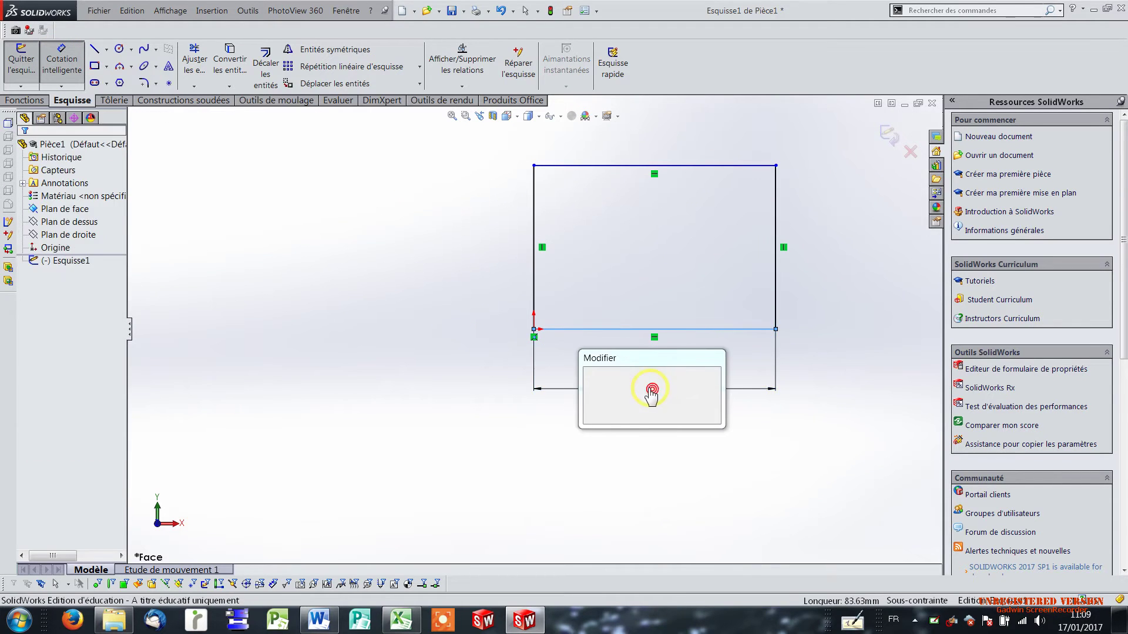
pyautogui.write('200')
pyautogui.press('Return')
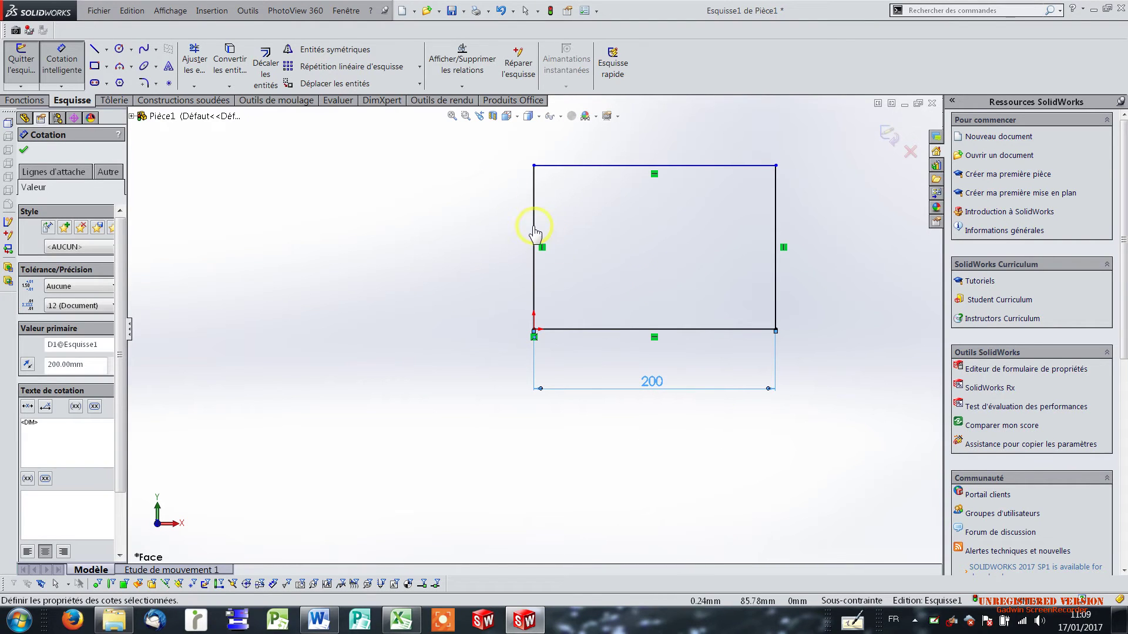
pyautogui.click(535, 234)
pyautogui.click(487, 234)
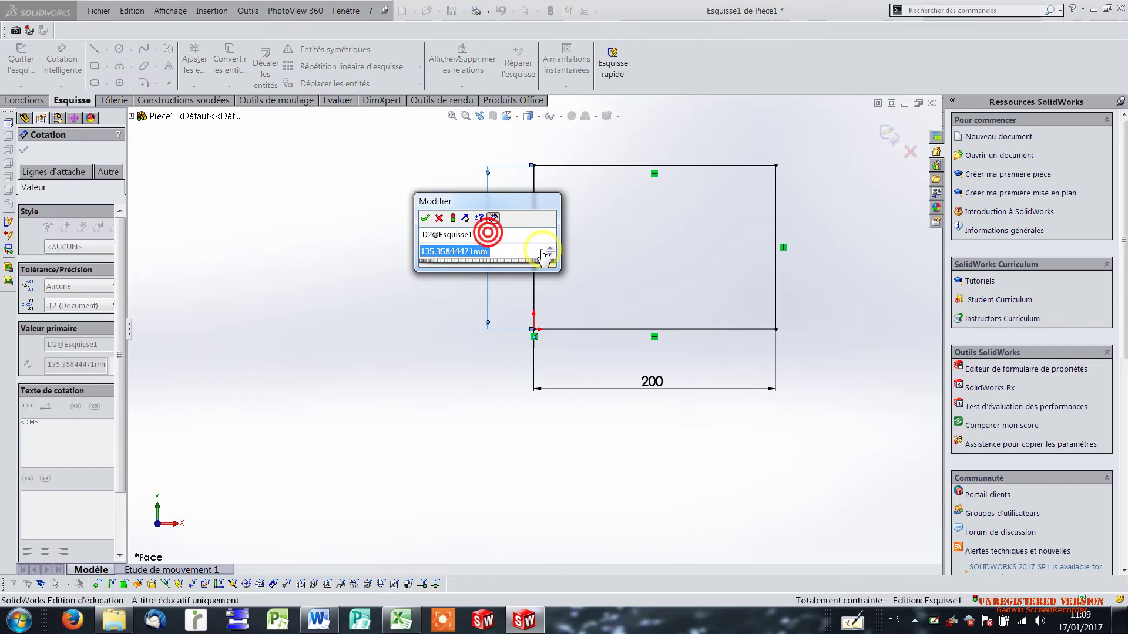
pyautogui.write('150')
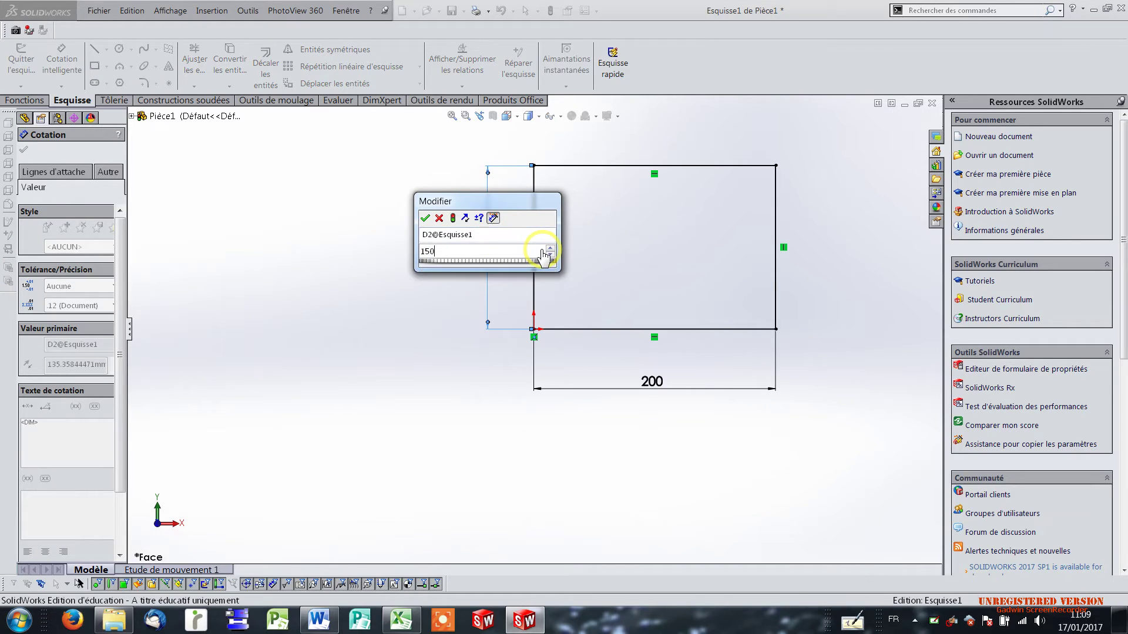
pyautogui.press('Return')
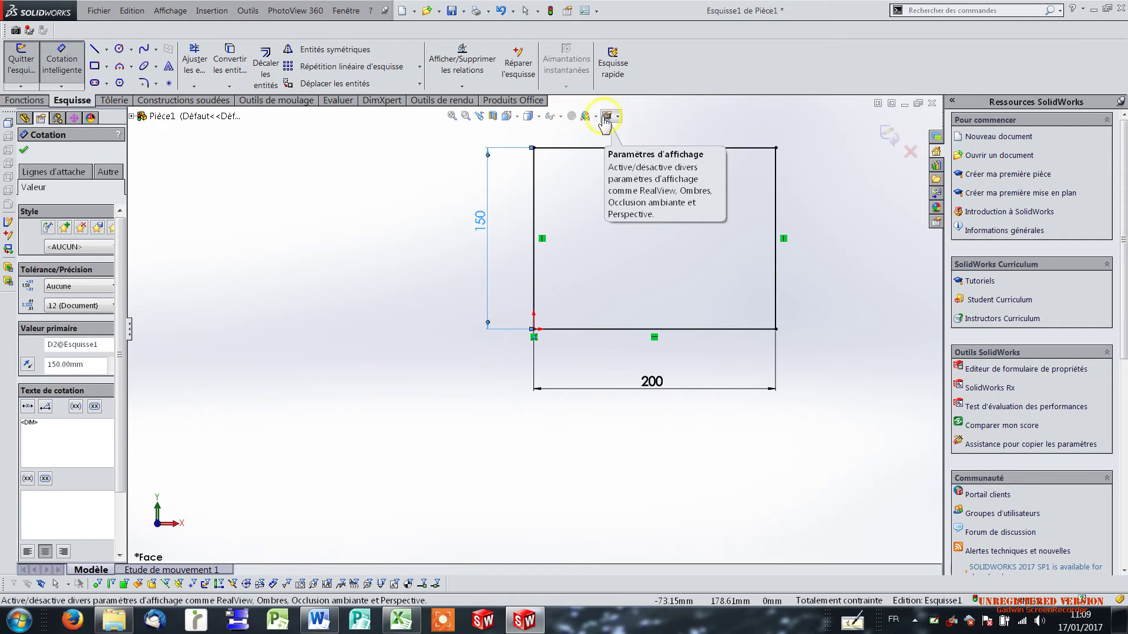
pyautogui.click(449, 117)
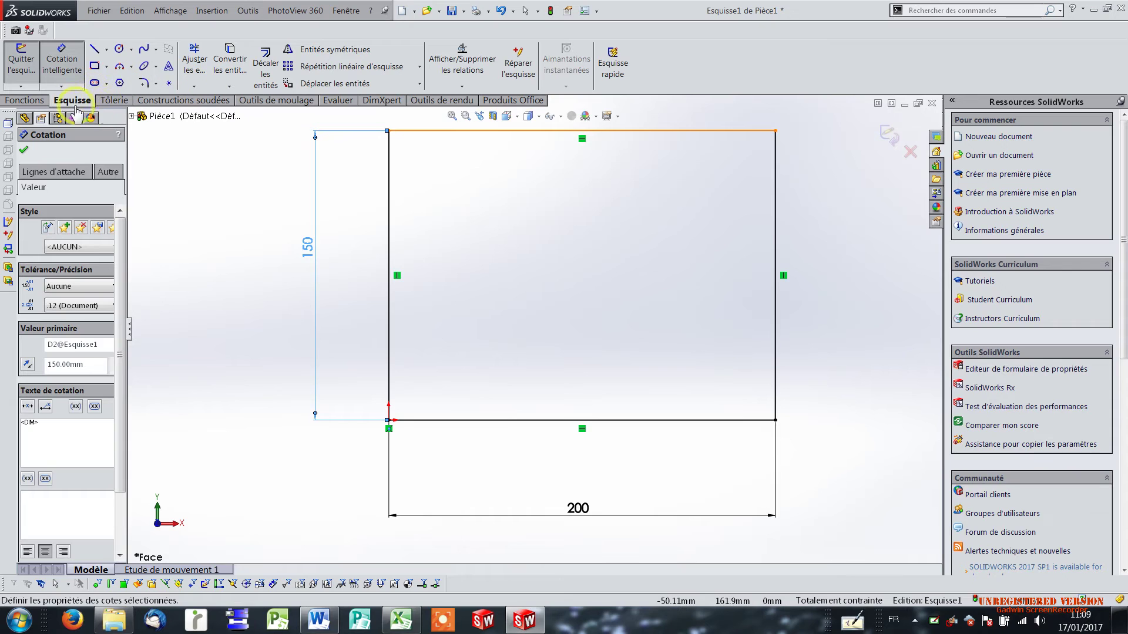
# Start a base flange from the sketch with a 1.5 mm sheet thickness.
pyautogui.click(111, 101)
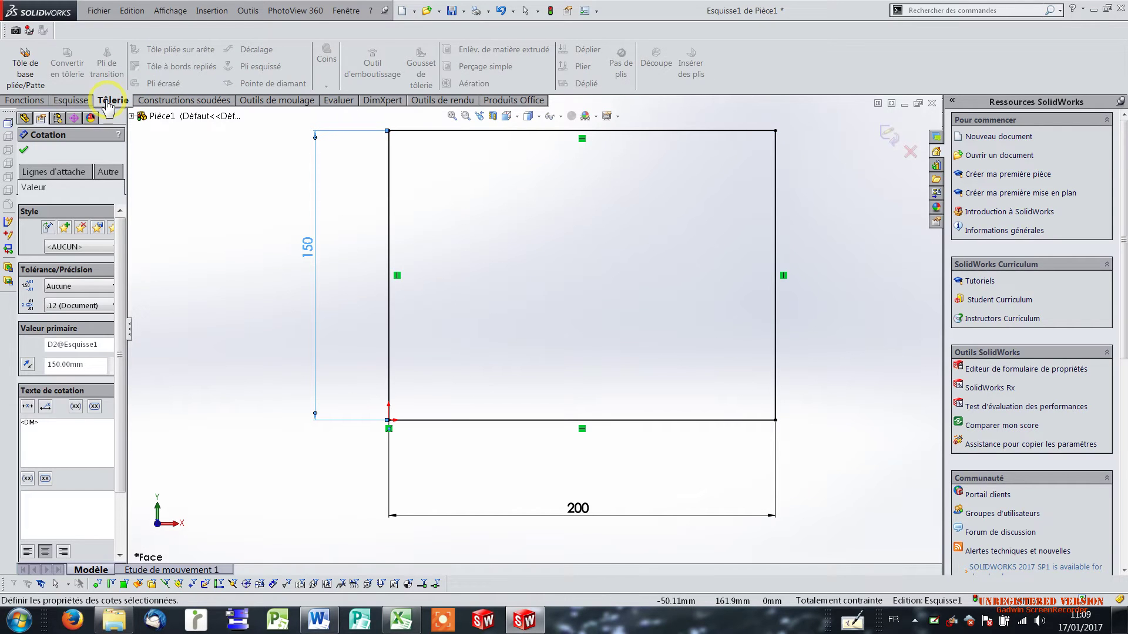
pyautogui.click(63, 104)
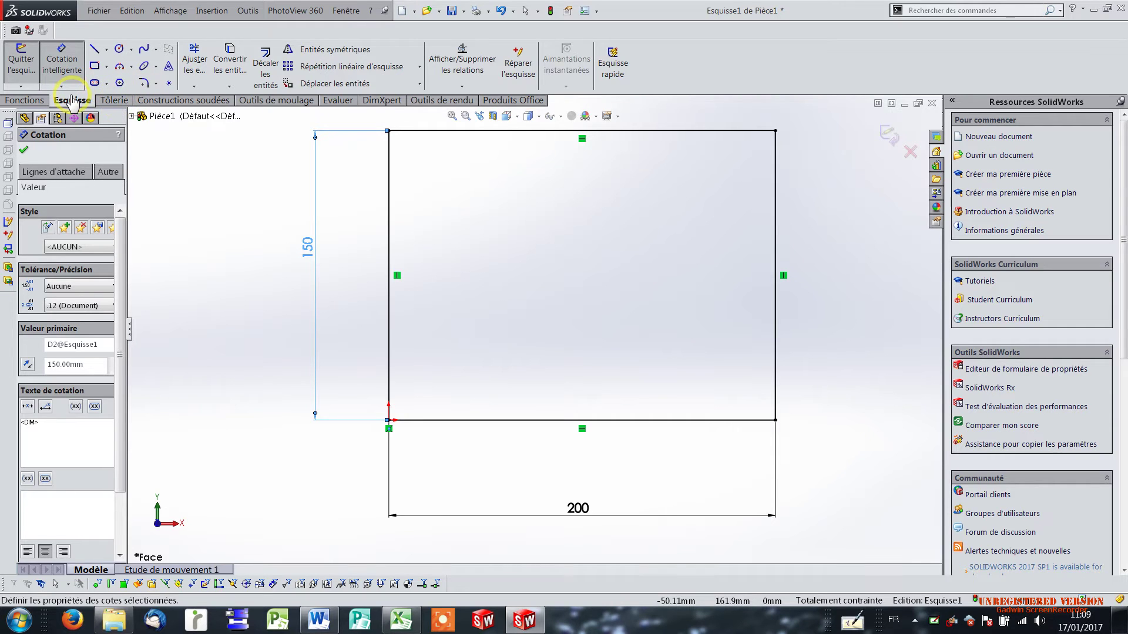
pyautogui.click(117, 106)
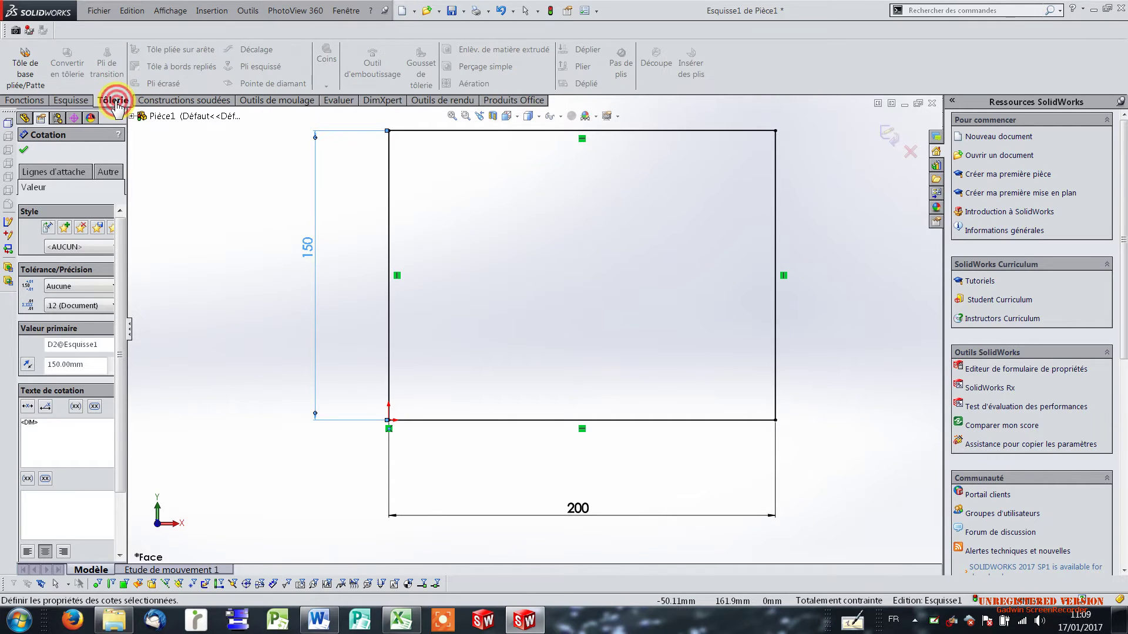
pyautogui.click(22, 70)
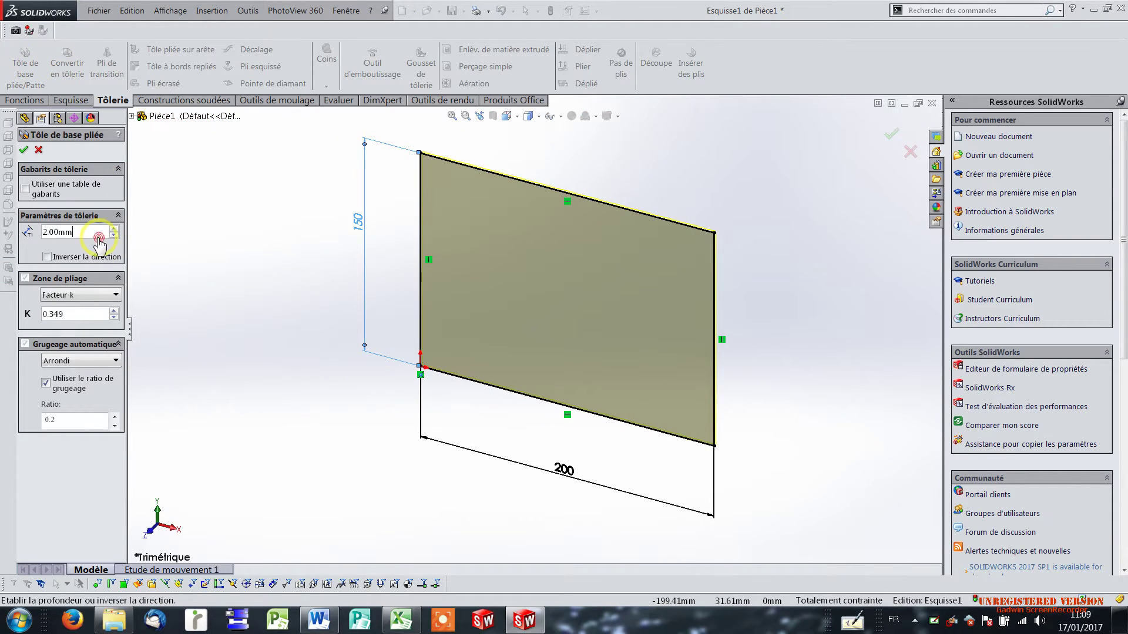
pyautogui.moveTo(99, 239); pyautogui.dragTo(19, 246)
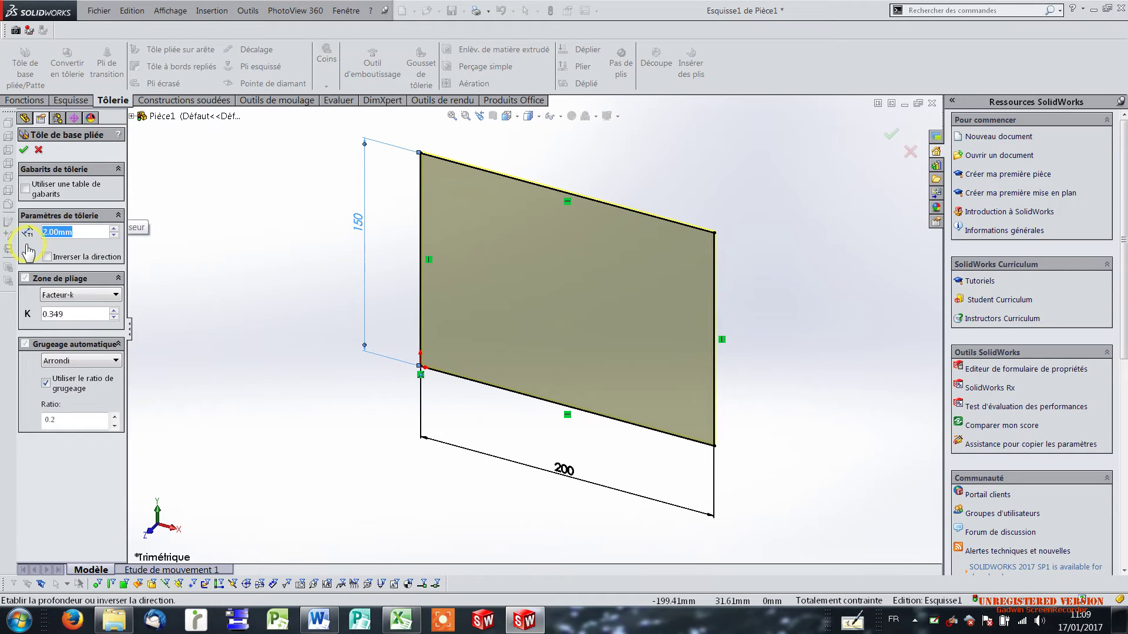
pyautogui.write('1.5')
pyautogui.press('Return')
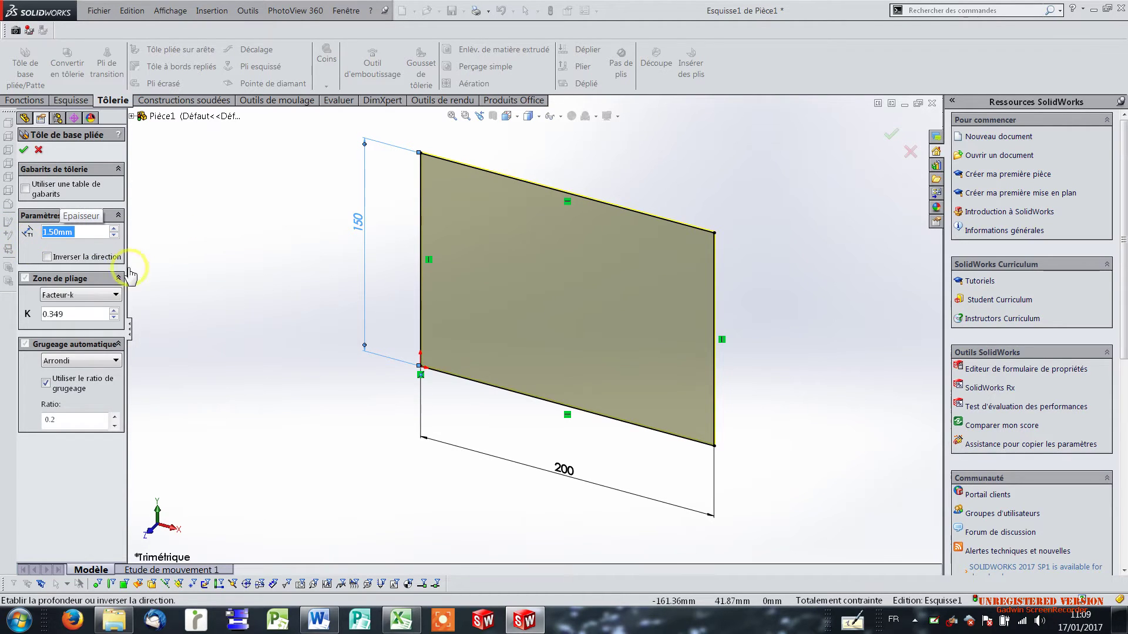
pyautogui.click(92, 314)
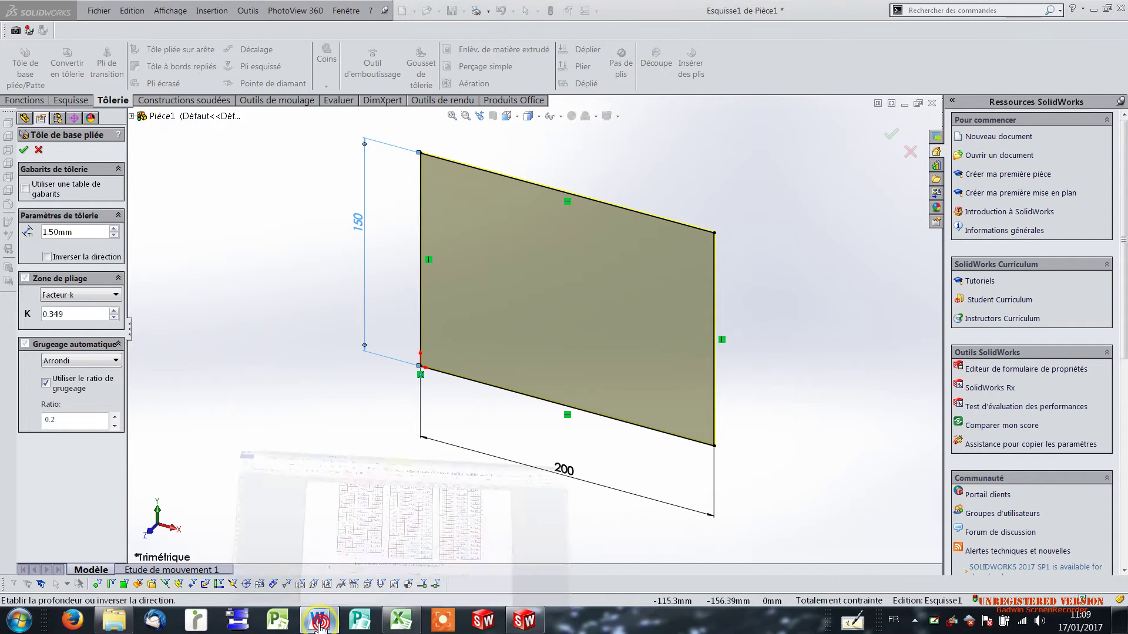
# Find the 1,5 thickness / 12 Vé row in the Word K-factor table.
pyautogui.moveTo(319, 622)
pyautogui.click(320, 549)
pyautogui.scroll(3, 709, 436)
pyautogui.scroll(1, 704, 411)
pyautogui.scroll(-2, 364, 288)
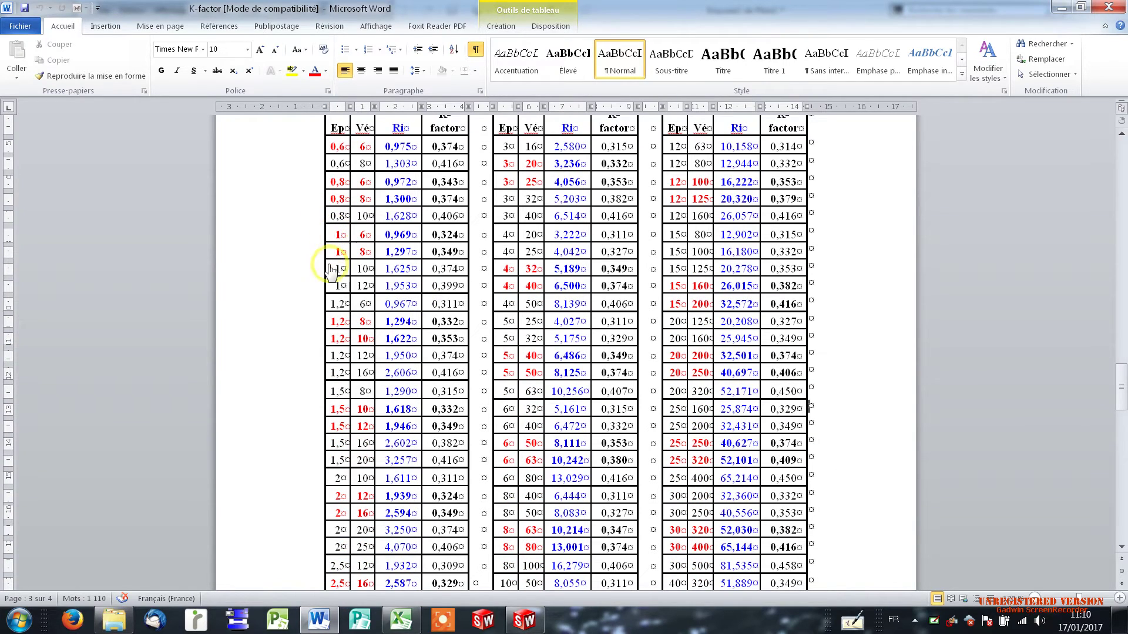
pyautogui.click(332, 412)
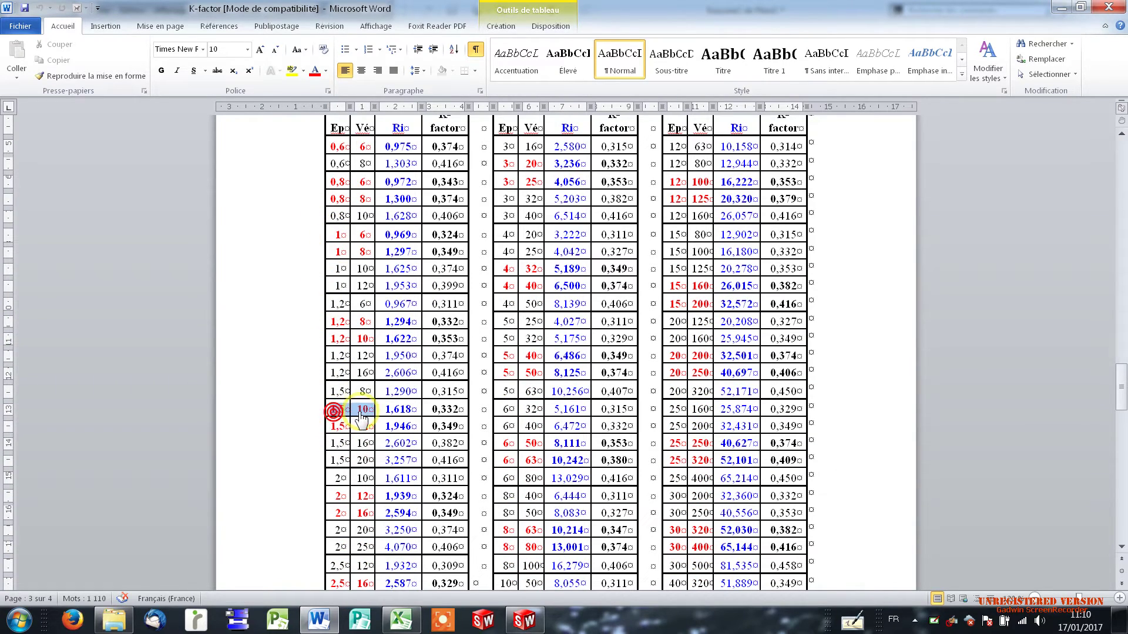
pyautogui.click(389, 409)
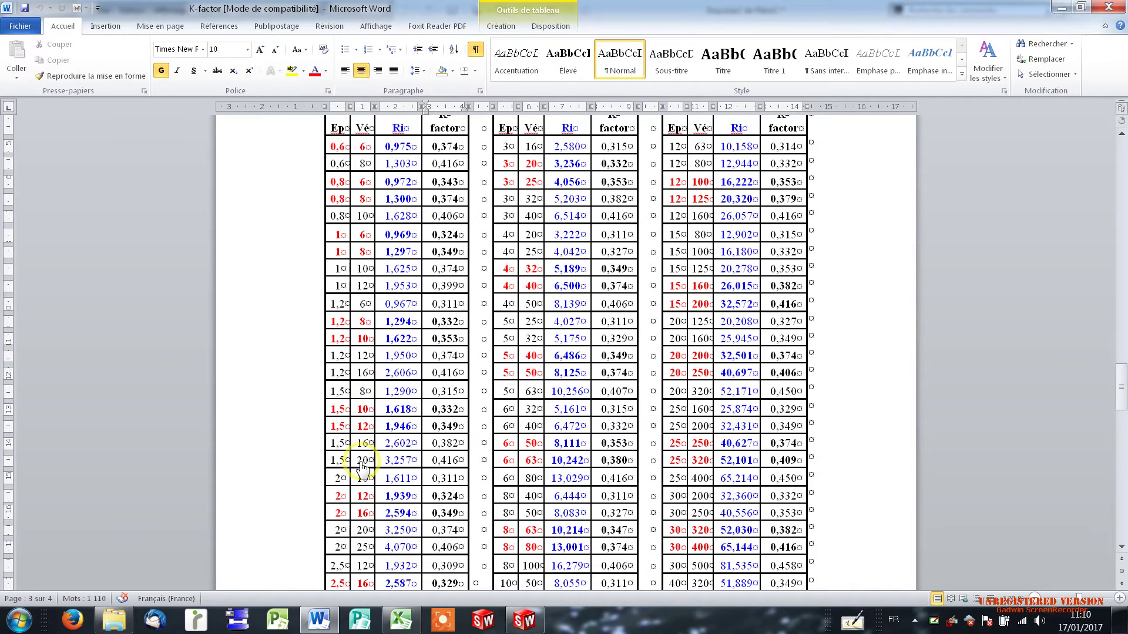
pyautogui.moveTo(380, 431)
pyautogui.mouseDown()
pyautogui.moveTo(441, 431)
pyautogui.moveTo(416, 451)
pyautogui.moveTo(461, 451)
pyautogui.mouseUp()
# Highlight Ri 1,946 and K-factor 0,349 in the 1,5 row.
pyautogui.scroll(2, 461, 451)
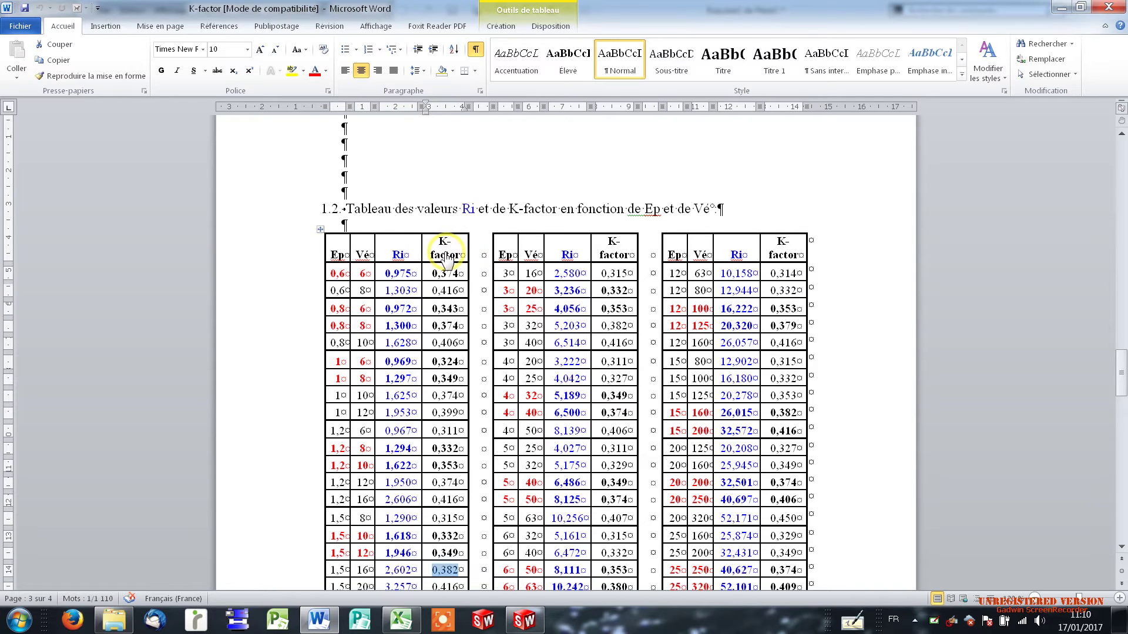
pyautogui.scroll(-3, 449, 276)
pyautogui.scroll(-2, 464, 405)
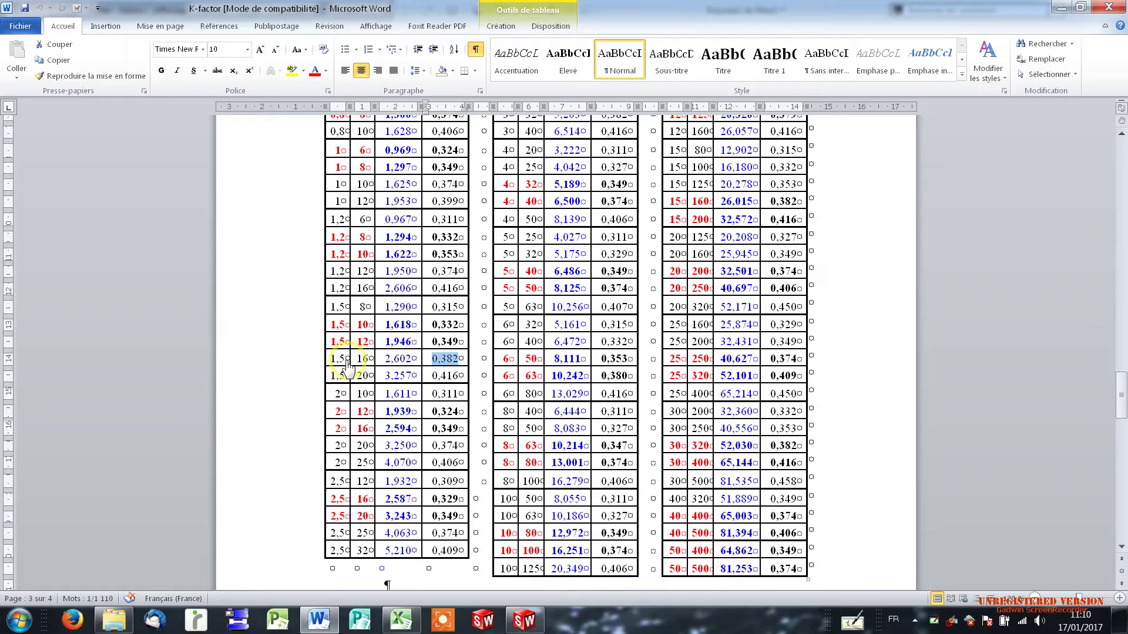
pyautogui.click(333, 345)
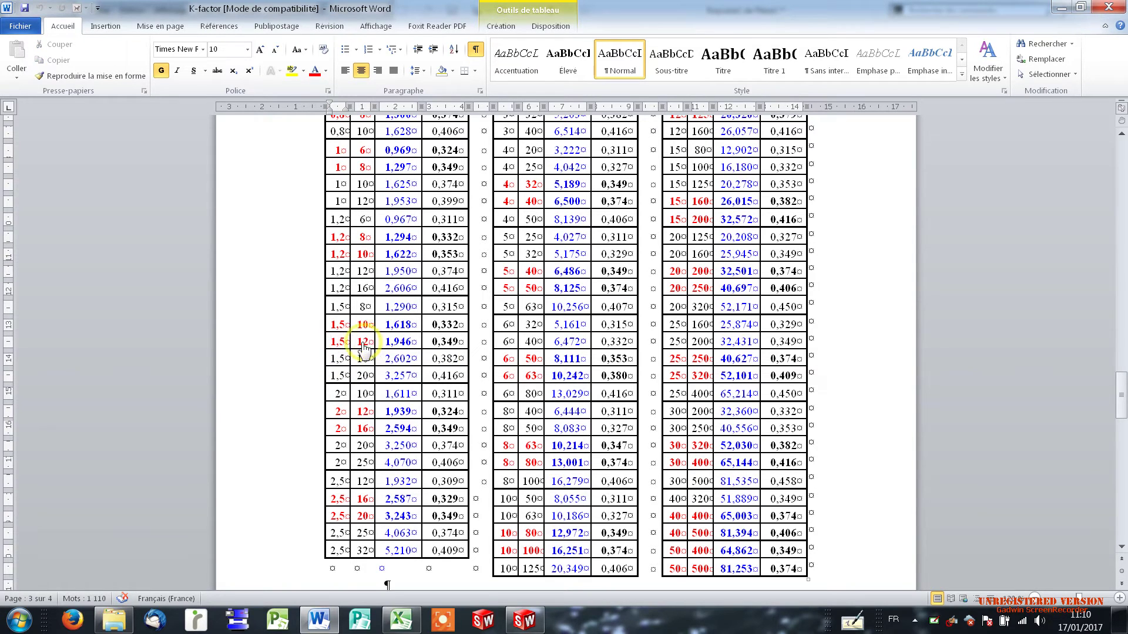
pyautogui.moveTo(384, 343); pyautogui.dragTo(407, 347)
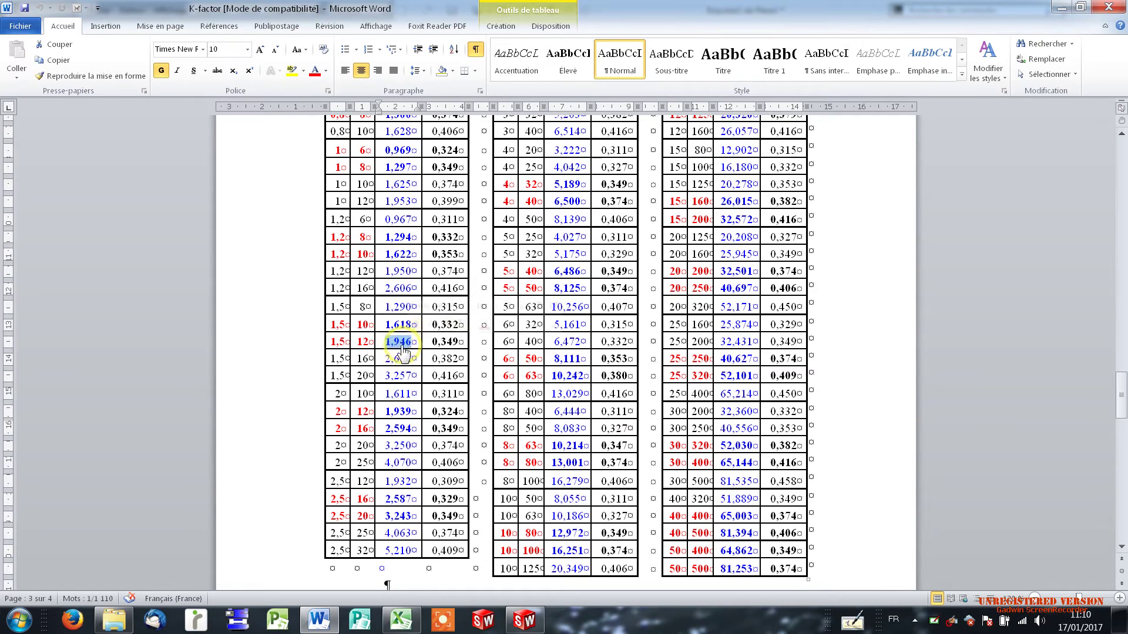
pyautogui.moveTo(432, 345); pyautogui.dragTo(458, 348)
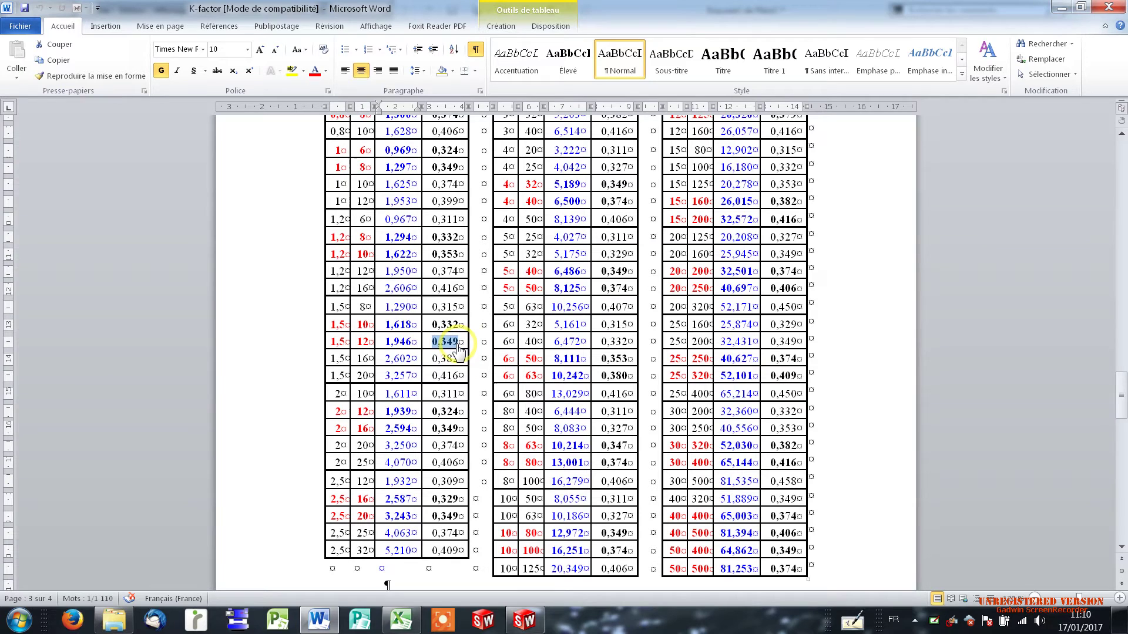
pyautogui.click(521, 619)
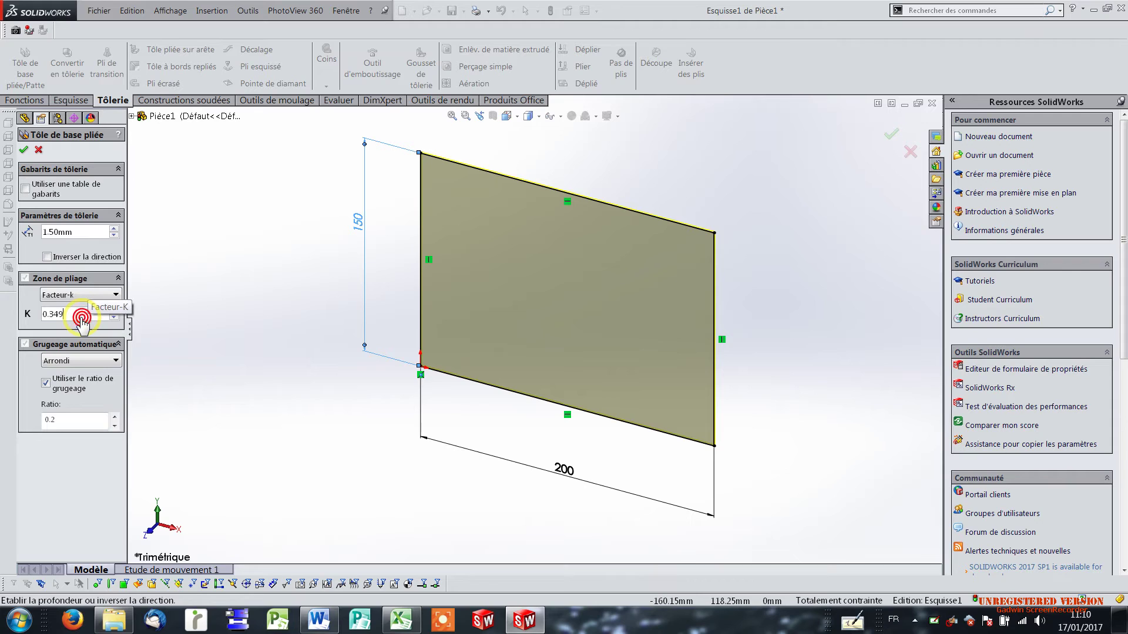
# Confirm K-factor 0.349 and create the 200×150 mm, 1.5 mm base flange.
pyautogui.click(79, 318)
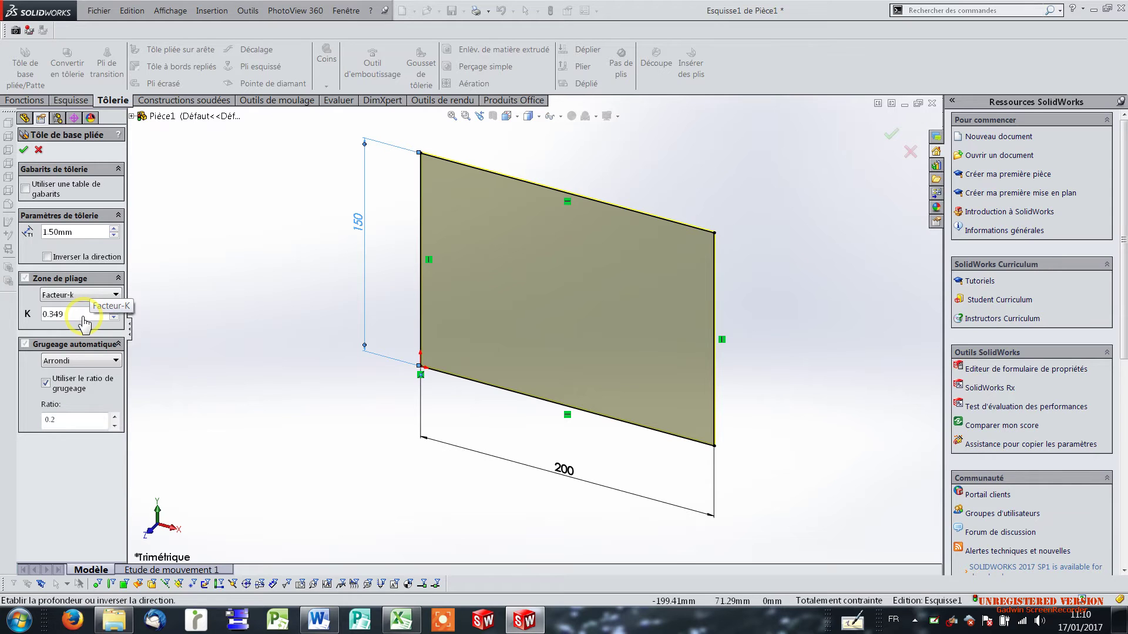
pyautogui.click(23, 151)
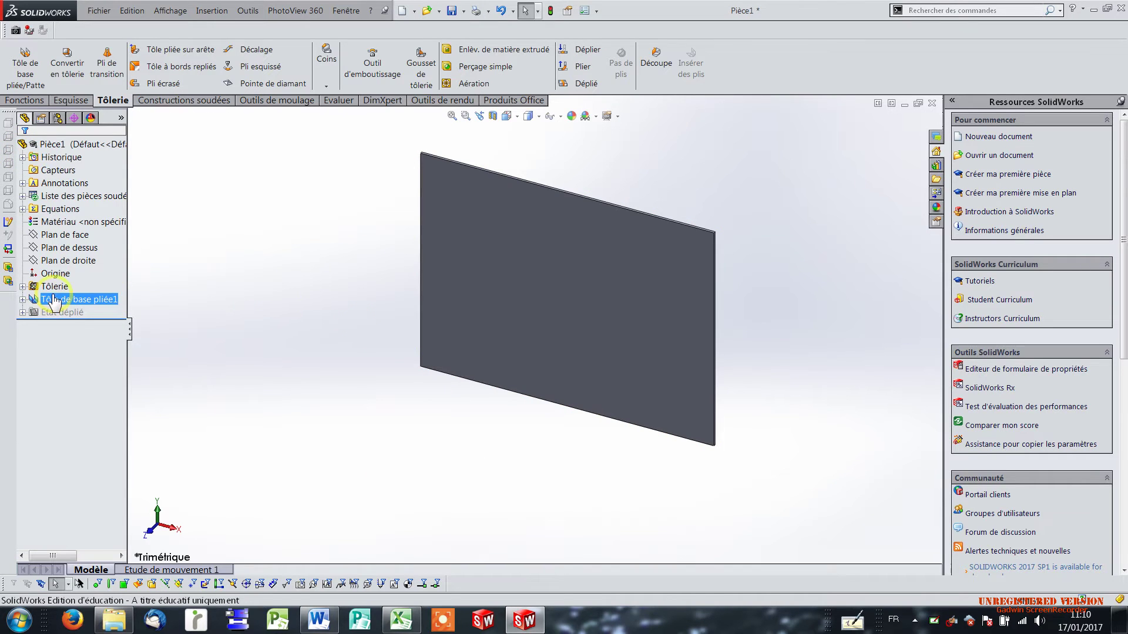
# Edit the Tôlerie feature to use a 1.946 mm bend radius with 1.50 mm thickness.
pyautogui.keyDown('ctrl'); pyautogui.click(61, 288); pyautogui.keyUp('ctrl')
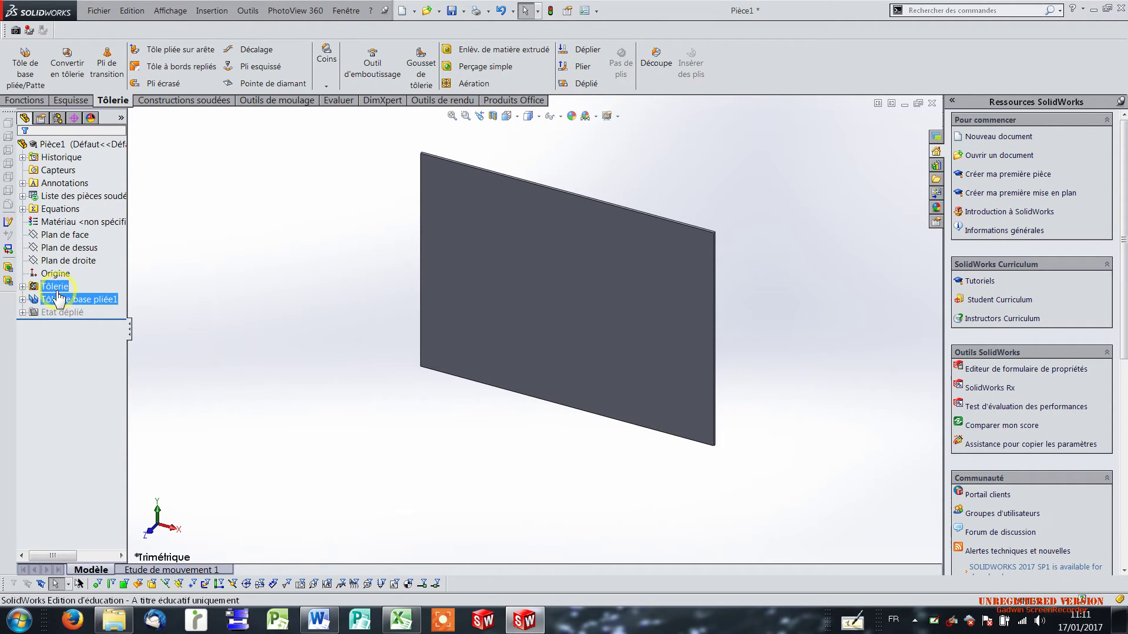
pyautogui.click(59, 291)
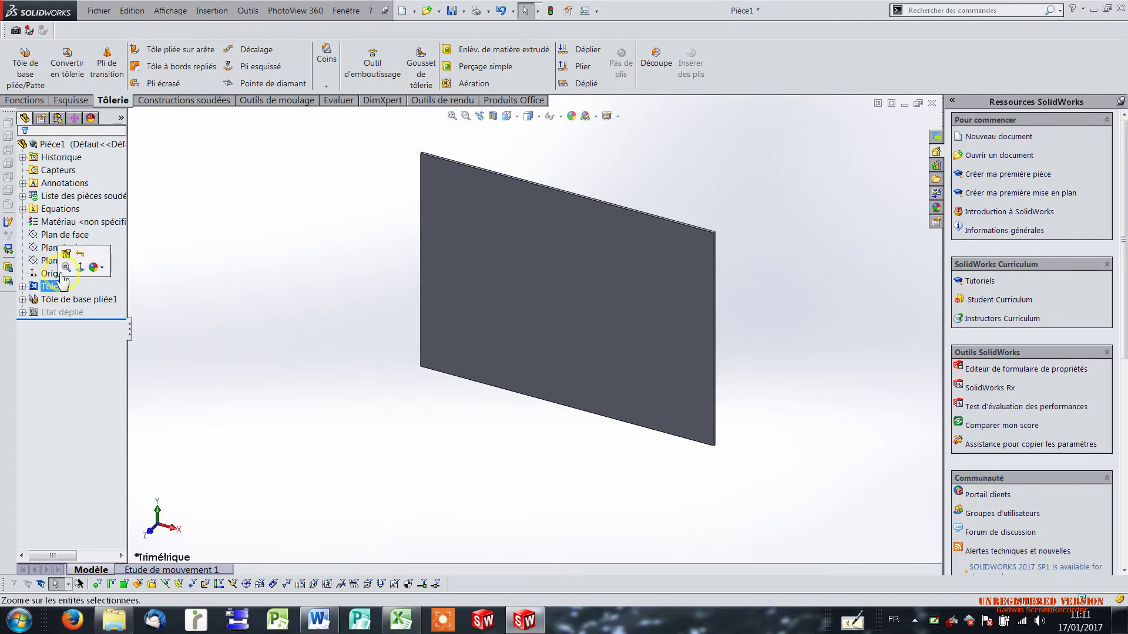
pyautogui.rightClick(60, 286)
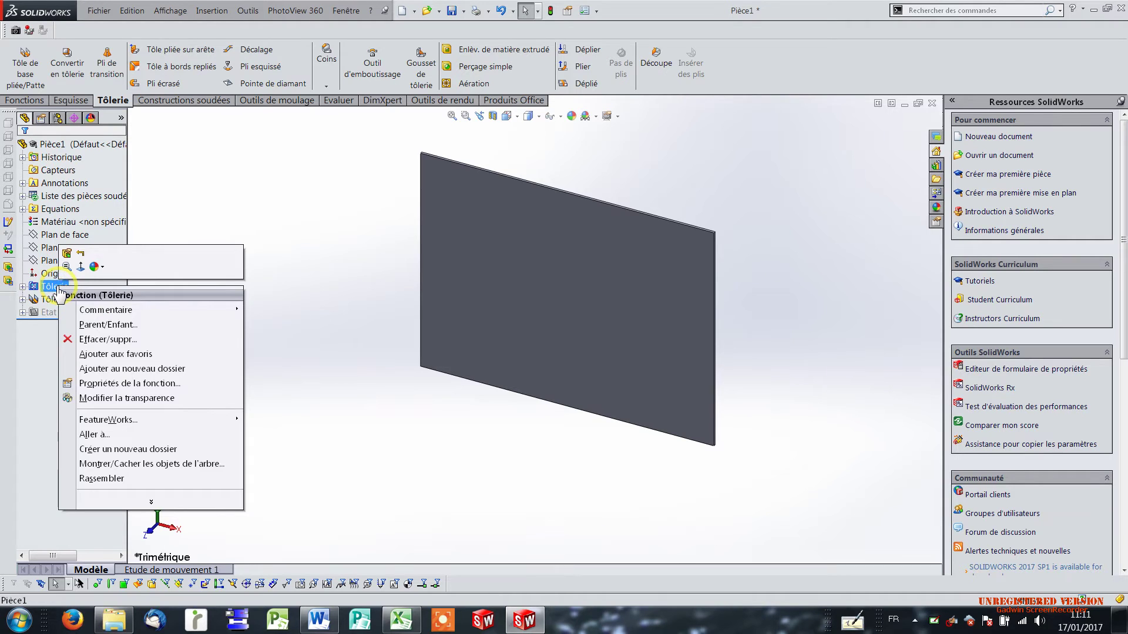
pyautogui.click(68, 253)
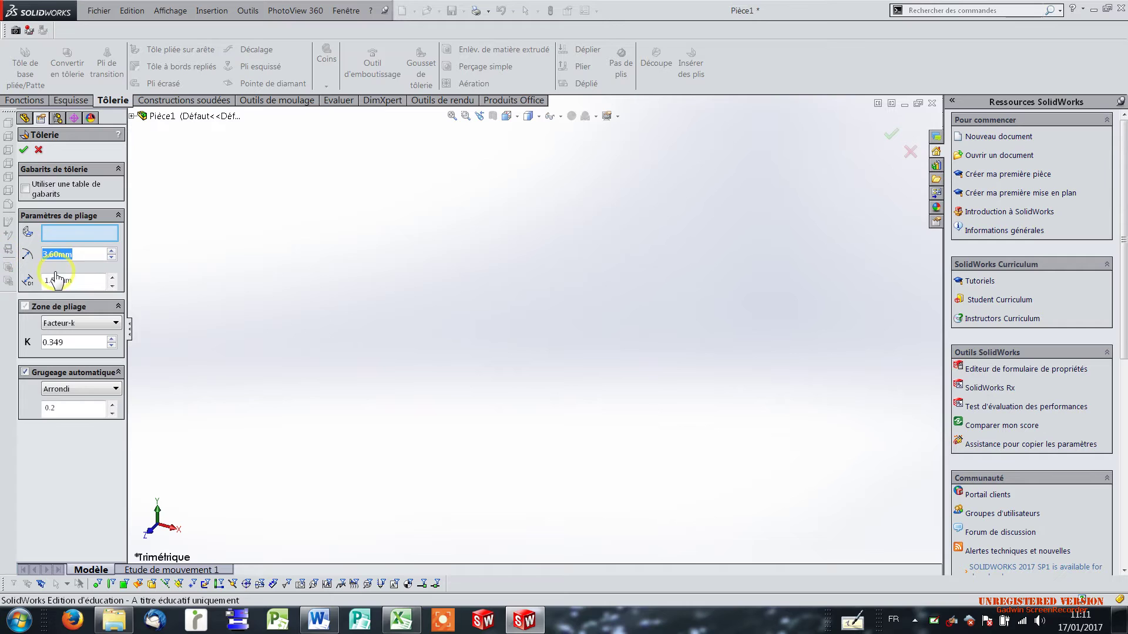
pyautogui.write('1.946')
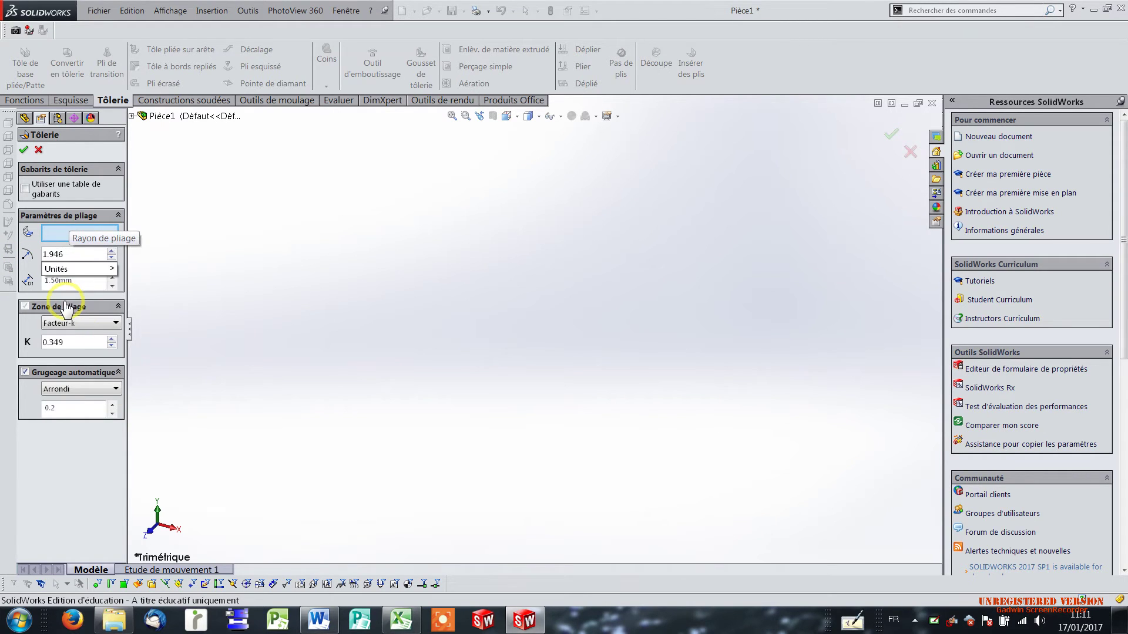
pyautogui.moveTo(78, 269)
pyautogui.click(68, 283)
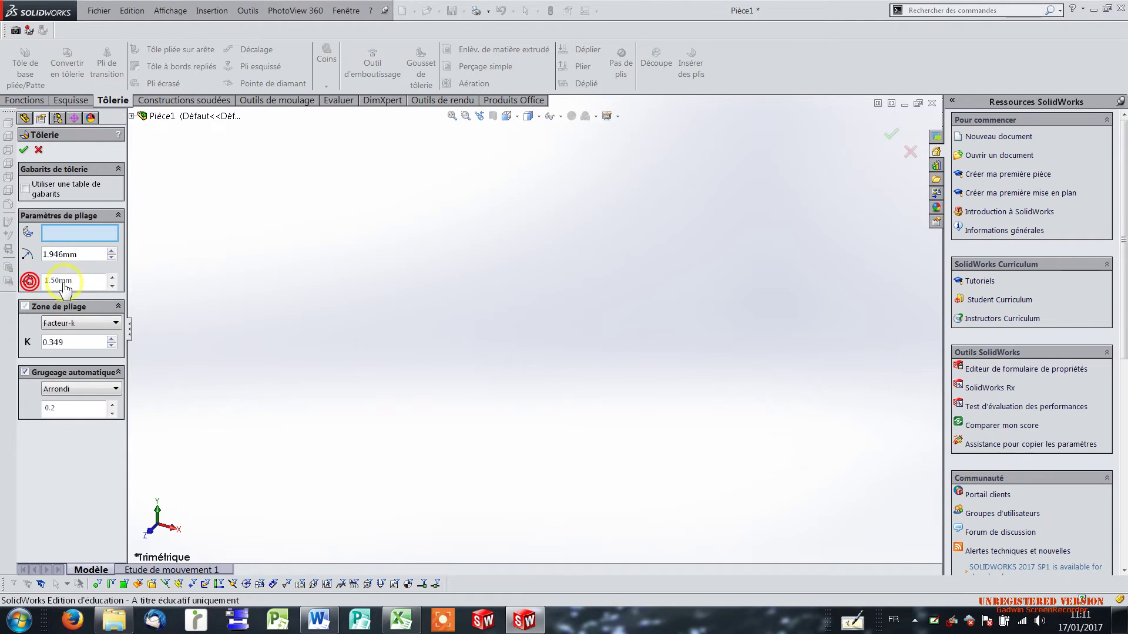
pyautogui.click(90, 284)
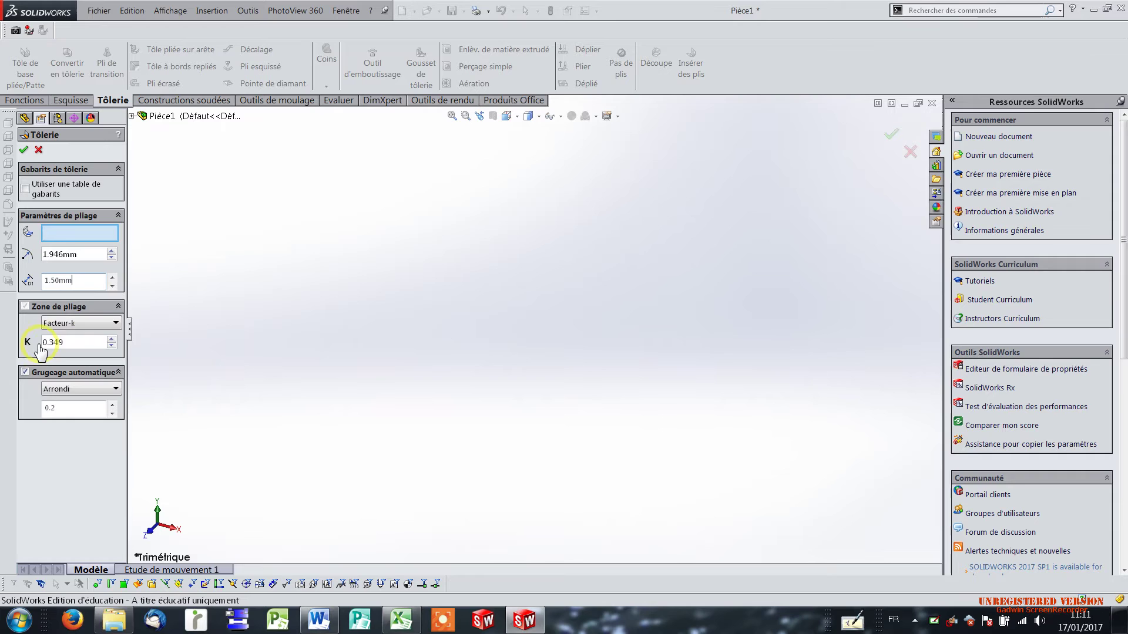
pyautogui.click(24, 150)
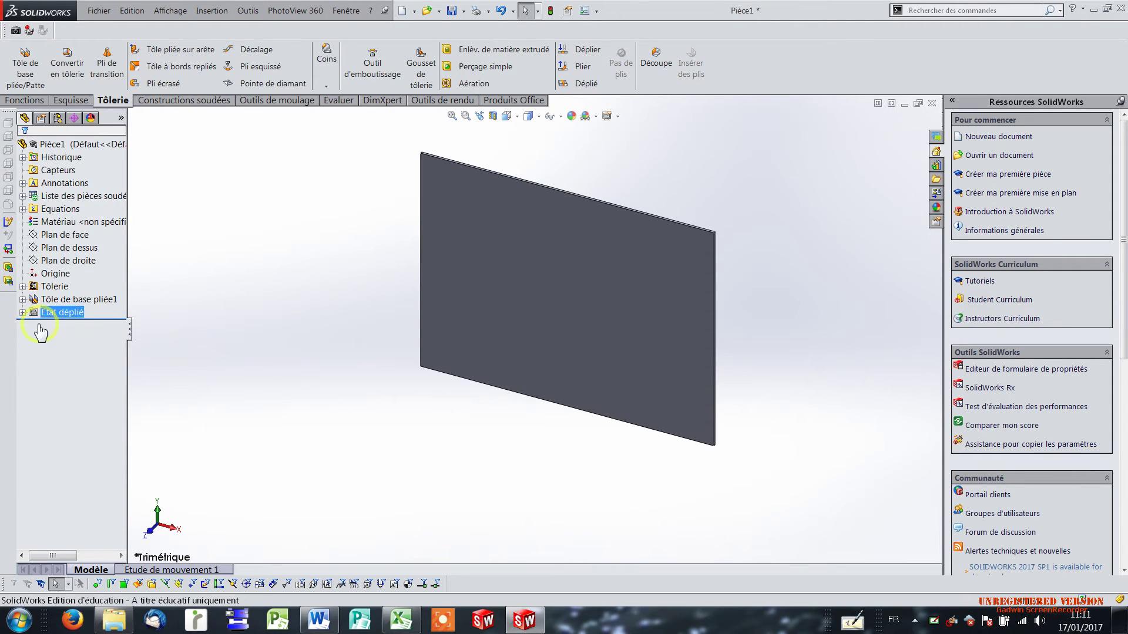
# Select the right plane and expand Tôle de base pliée1 to reveal Esquisse1.
pyautogui.click(44, 261)
pyautogui.click(53, 300)
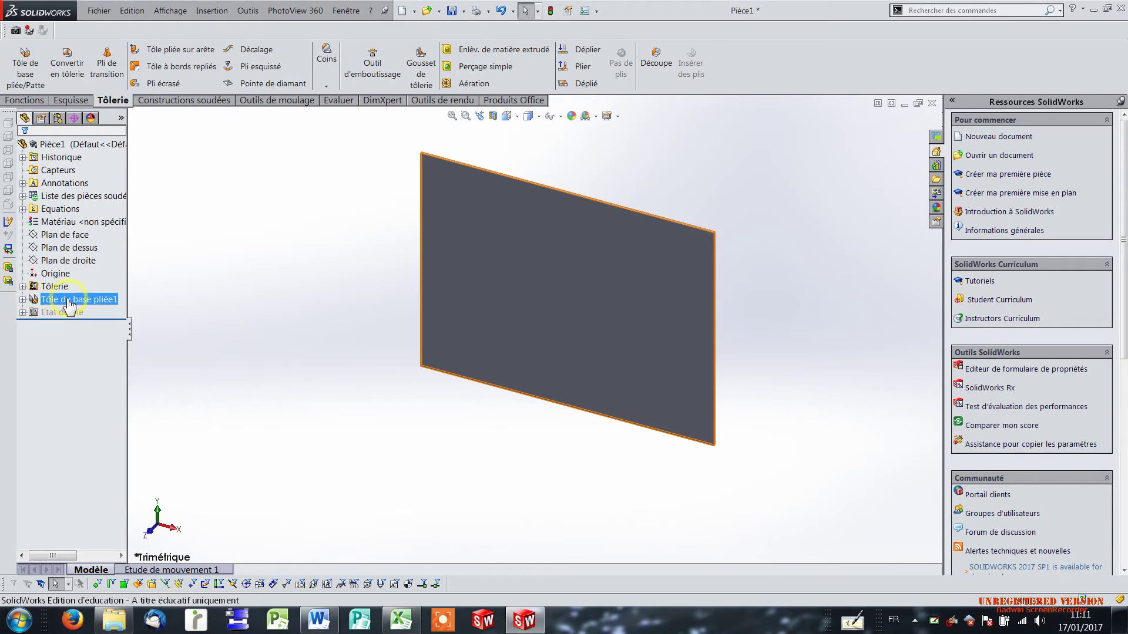
pyautogui.click(18, 88)
pyautogui.click(49, 262)
pyautogui.click(23, 299)
pyautogui.click(53, 313)
pyautogui.click(57, 315)
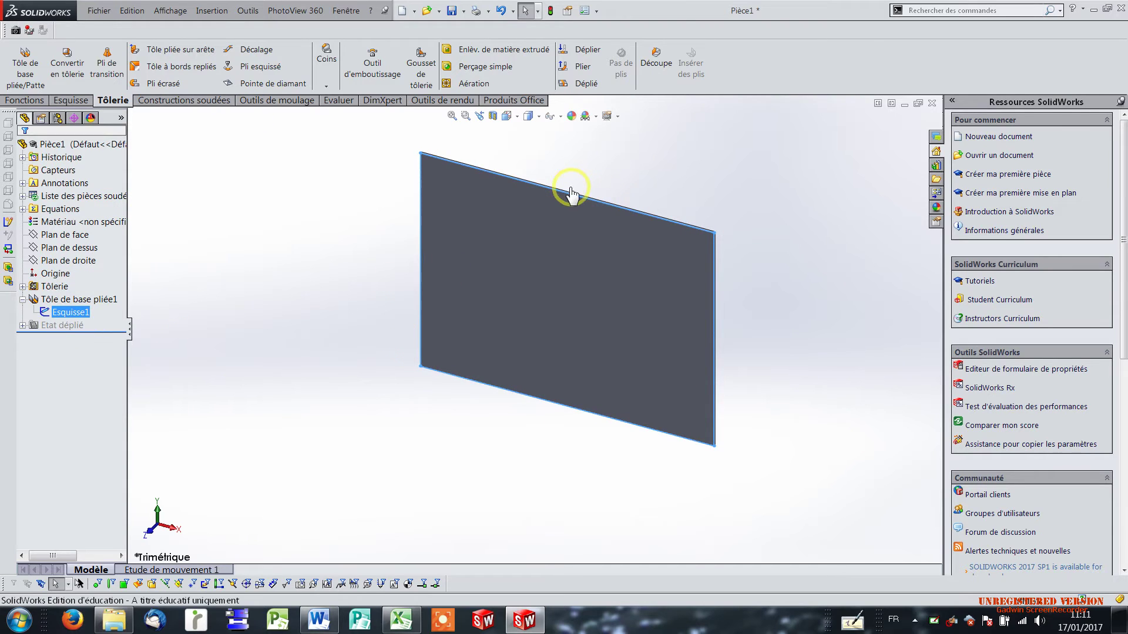
# Select the base flange, collapse its branch, and deselect the plate.
pyautogui.click(87, 303)
pyautogui.click(108, 301)
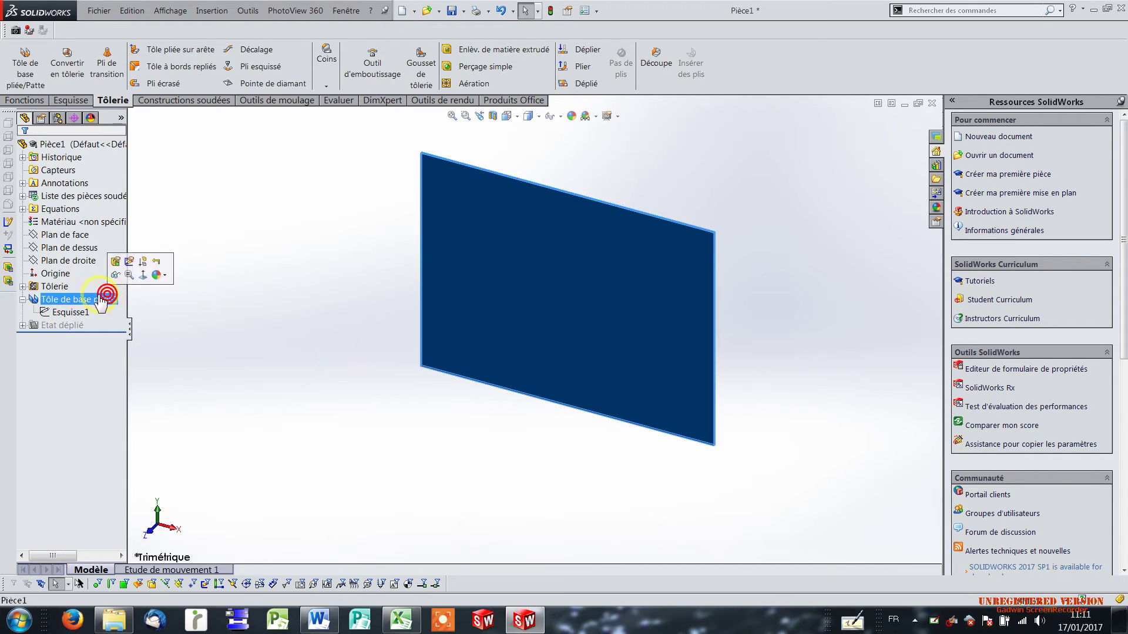
pyautogui.click(22, 300)
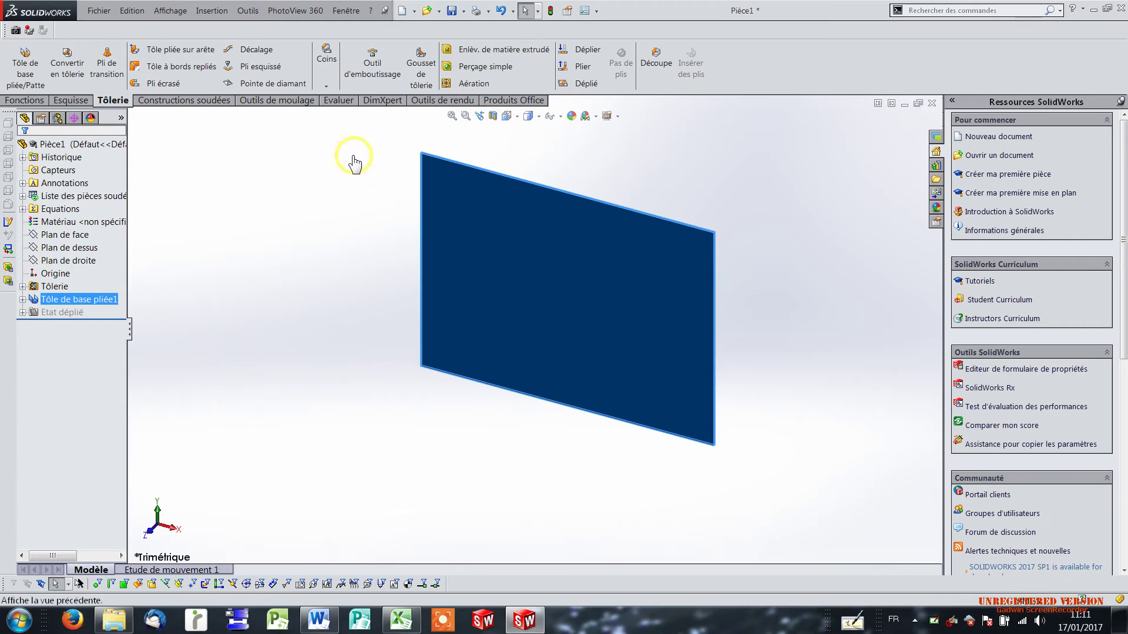
pyautogui.click(317, 289)
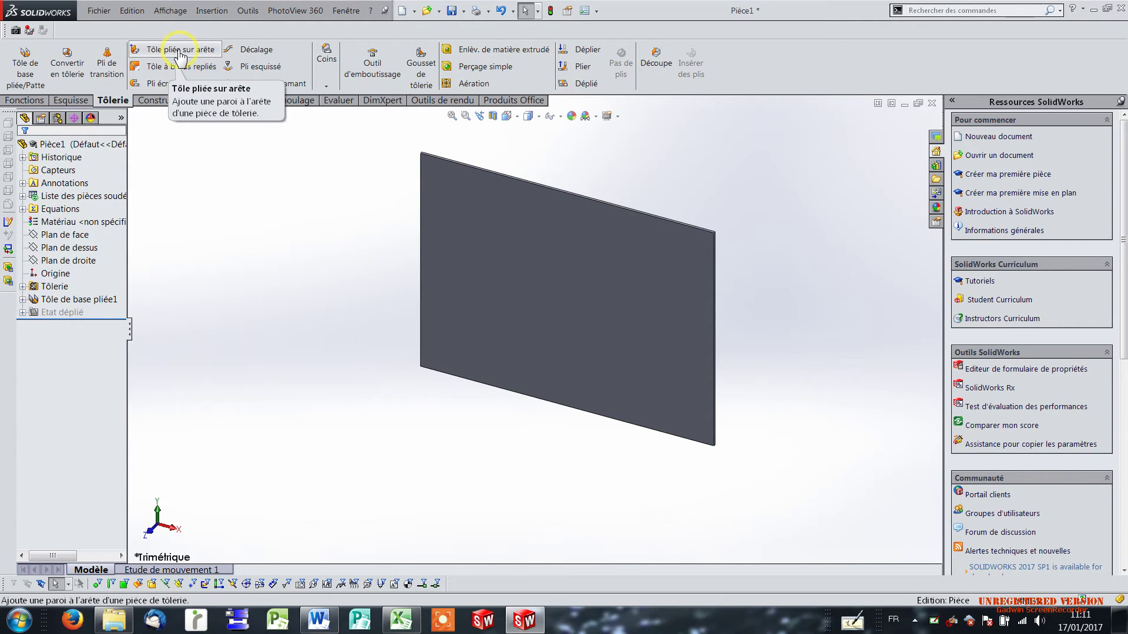
# Preview edge flanges on the plate's top, left, right and bottom edges.
pyautogui.click(179, 53)
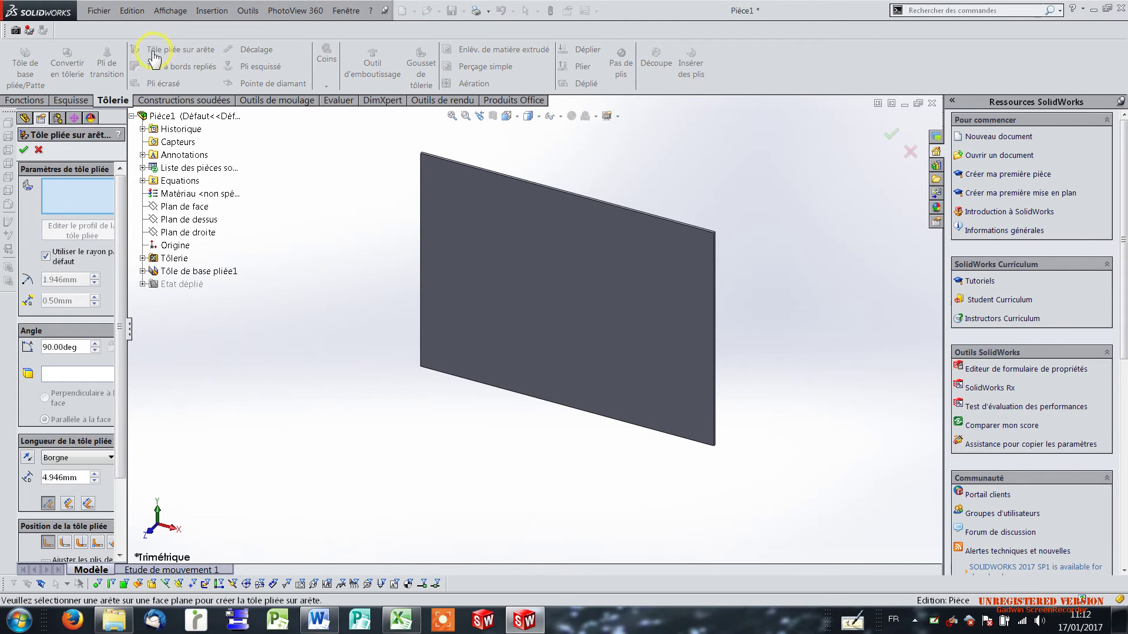
pyautogui.click(508, 183)
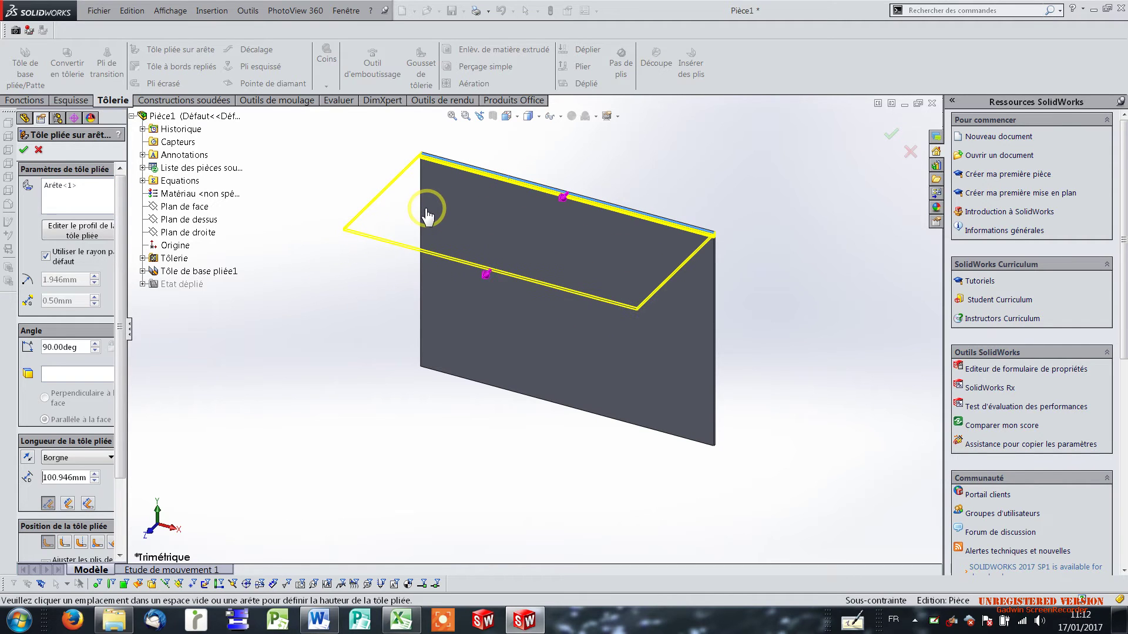
pyautogui.click(389, 212)
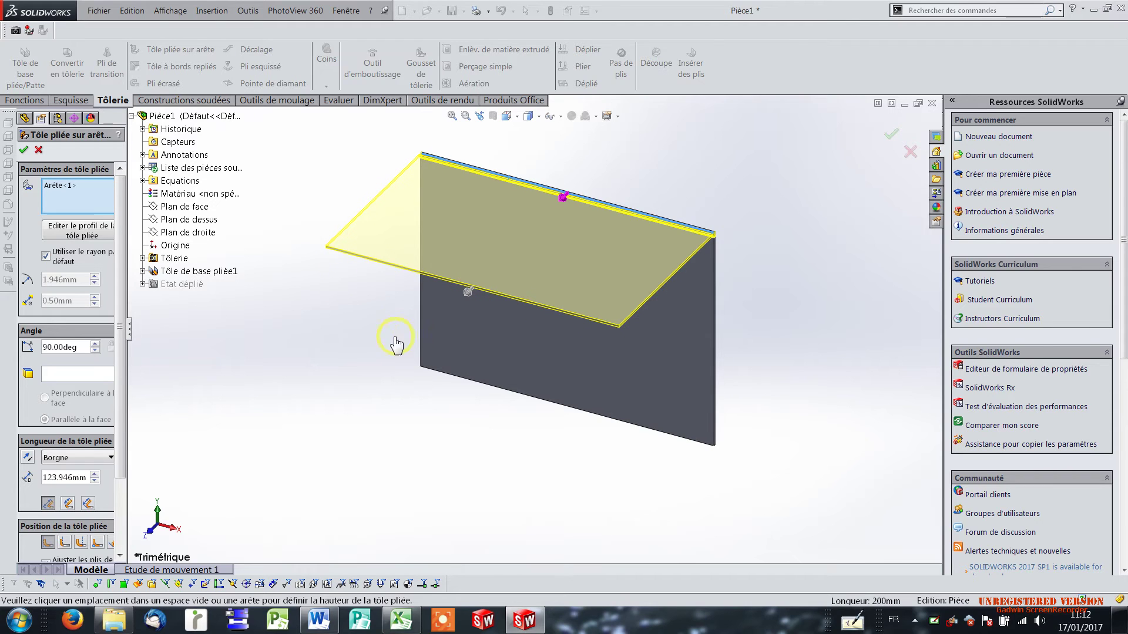
pyautogui.click(421, 310)
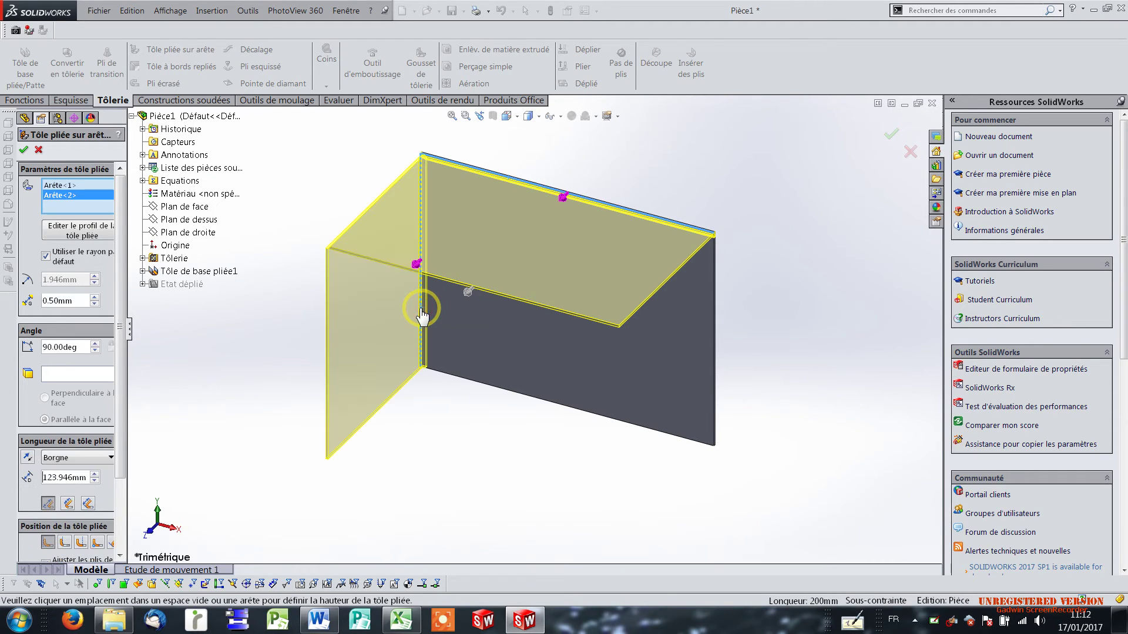
pyautogui.click(713, 388)
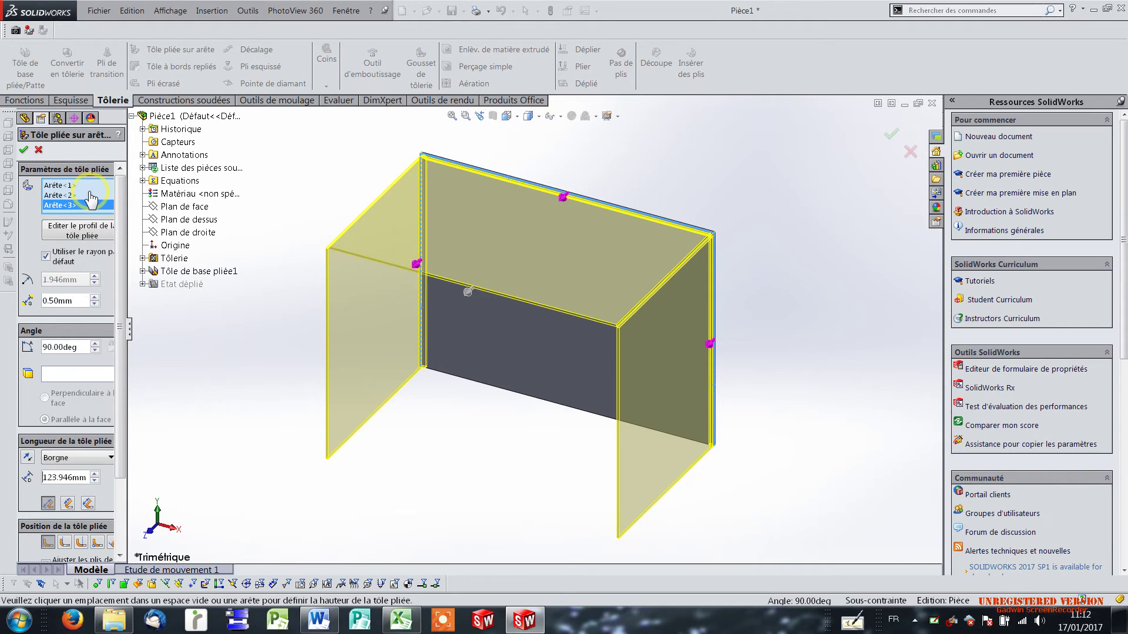
pyautogui.click(527, 396)
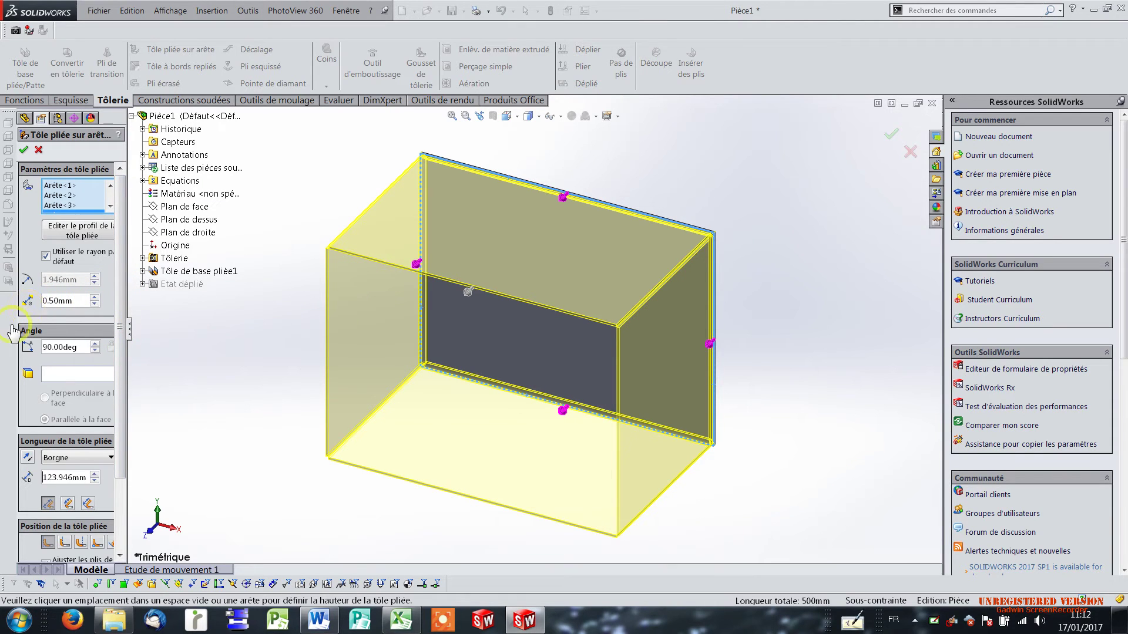
# Keep the edge-flange gap at 0.50 mm.
pyautogui.scroll(-3, 624, 319)
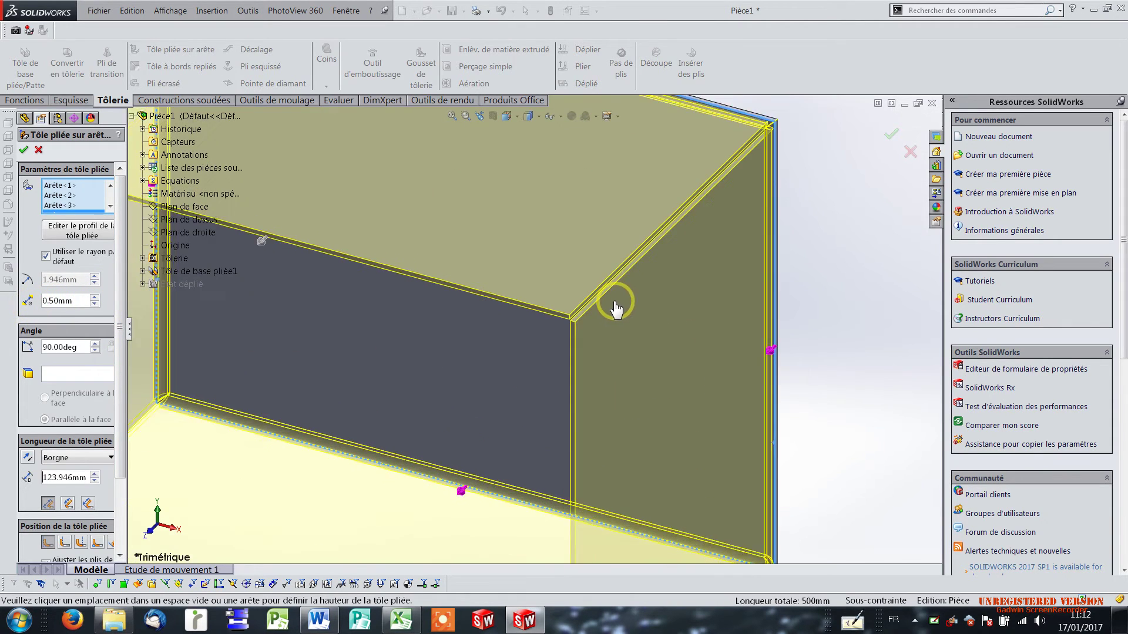
pyautogui.scroll(-3, 616, 302)
pyautogui.scroll(-2, 566, 317)
pyautogui.scroll(-1, 552, 332)
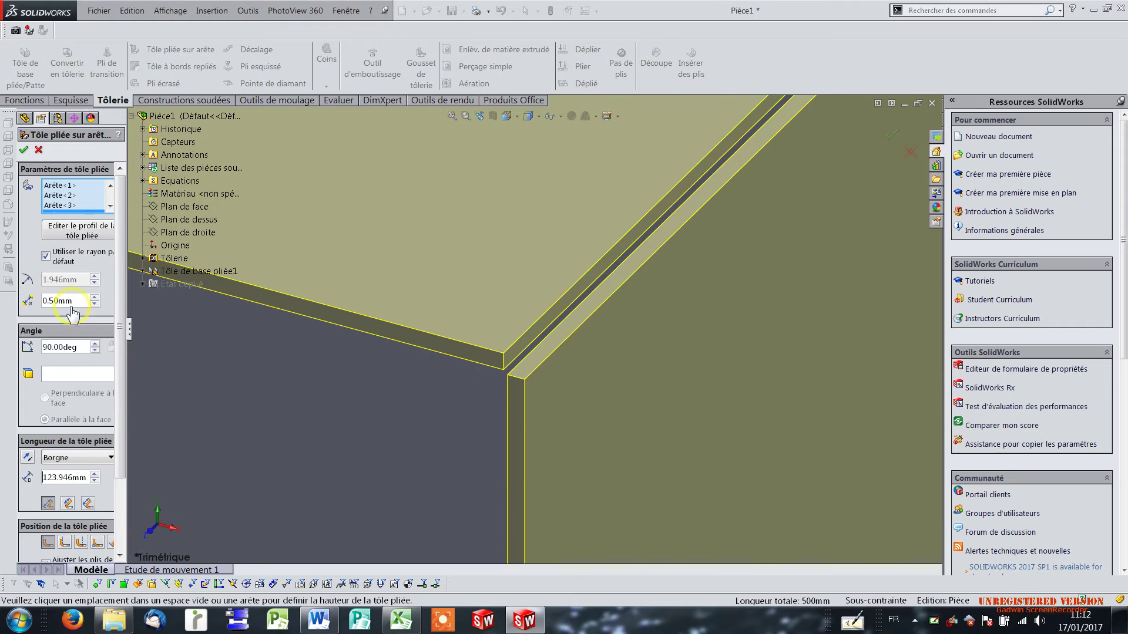
pyautogui.click(93, 298)
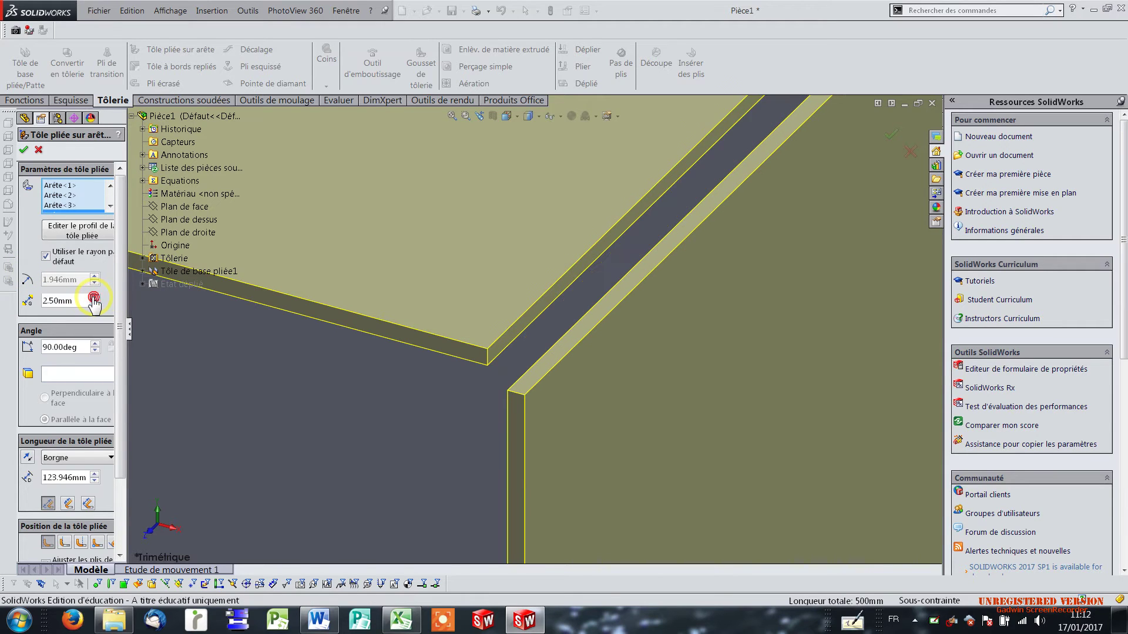
pyautogui.click(94, 298)
pyautogui.click(93, 305)
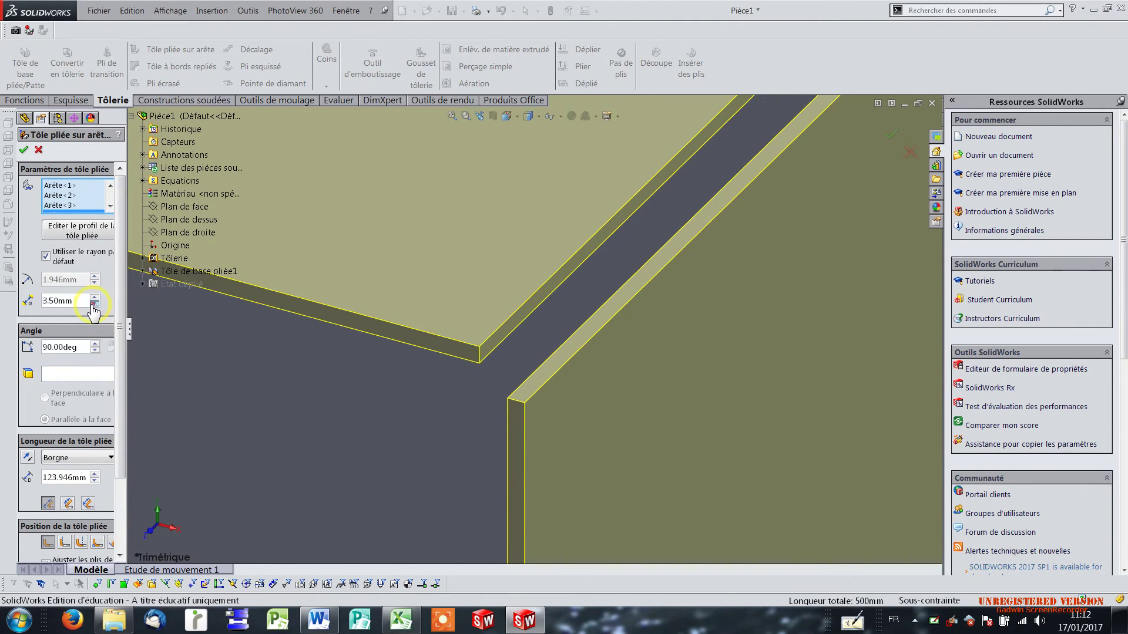
pyautogui.click(93, 305)
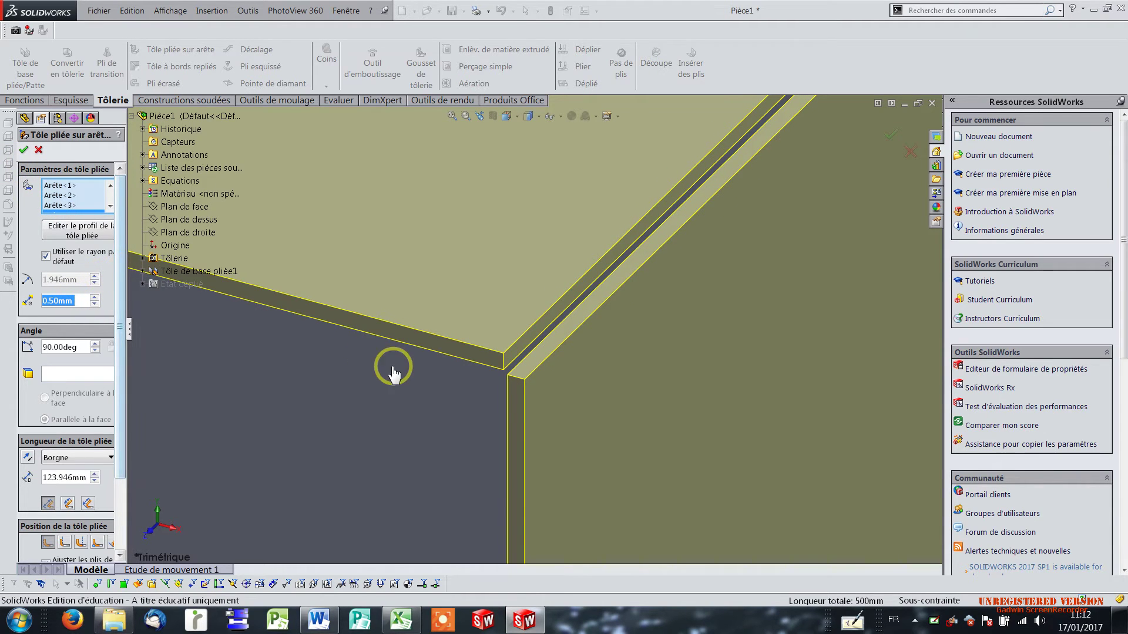
# Set the blind flange length to 110 mm.
pyautogui.scroll(1, 397, 363)
pyautogui.click(450, 118)
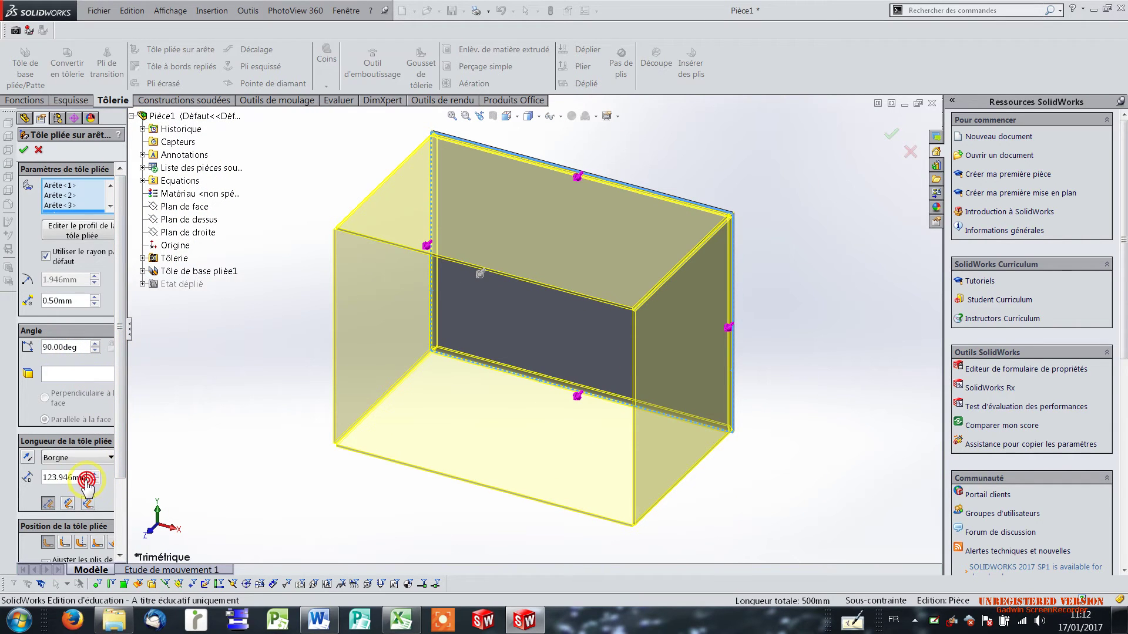
pyautogui.moveTo(87, 480); pyautogui.dragTo(36, 481)
pyautogui.write('110')
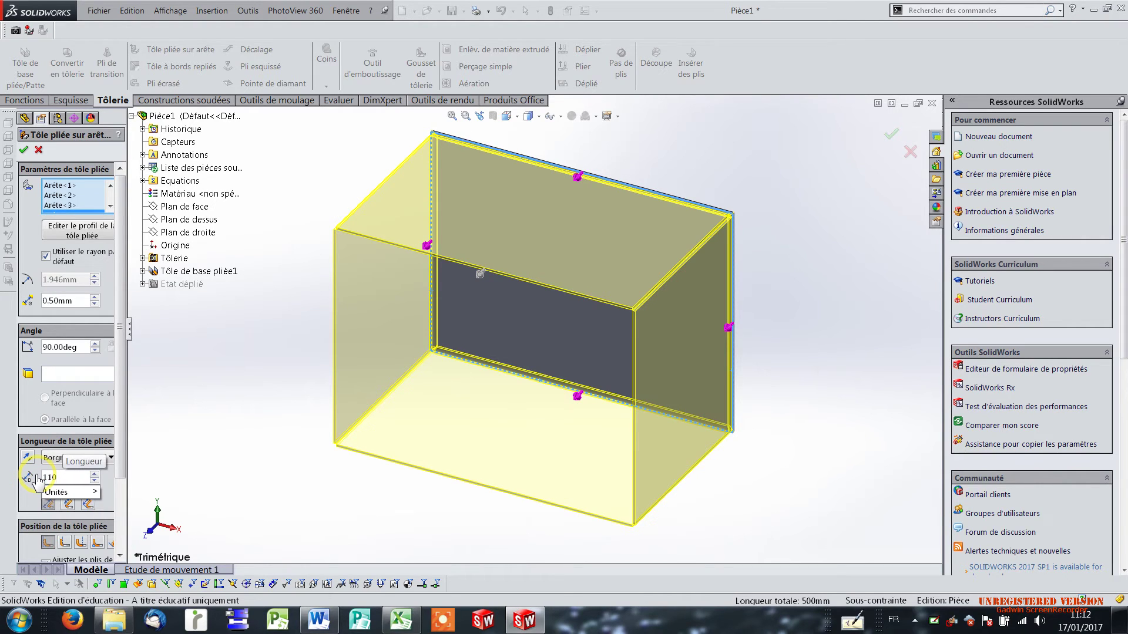
pyautogui.press('Return')
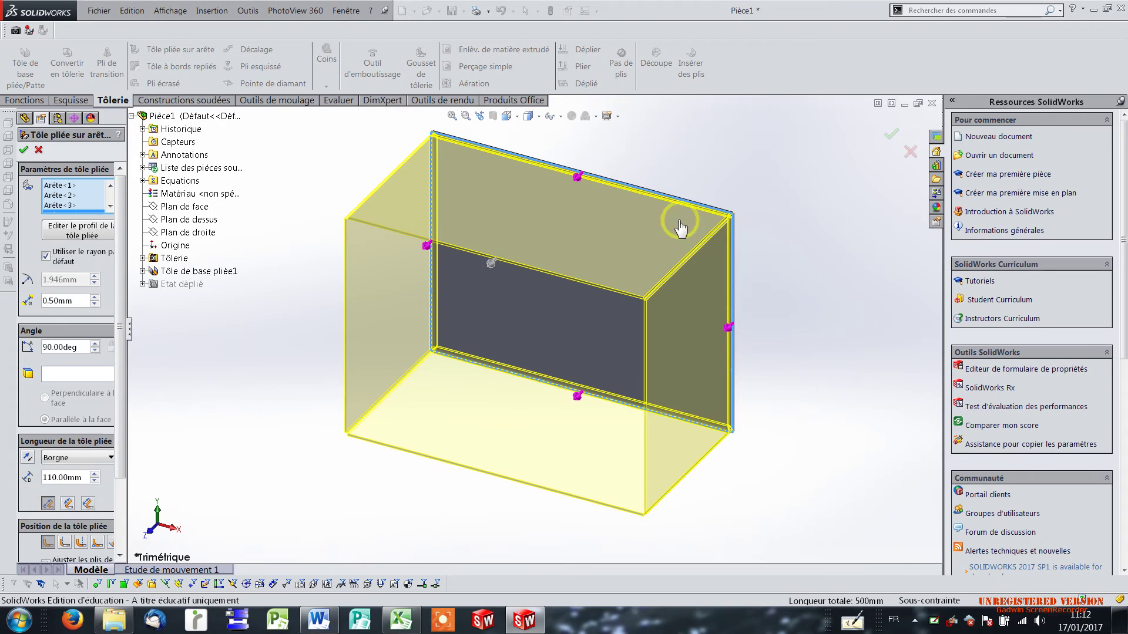
# Place the flange material inside and accept the four edge flanges.
pyautogui.moveTo(809, 236)
pyautogui.mouseDown(button='middle')
pyautogui.moveTo(753, 244)
pyautogui.moveTo(750, 272)
pyautogui.moveTo(665, 252)
pyautogui.mouseUp(button='middle')
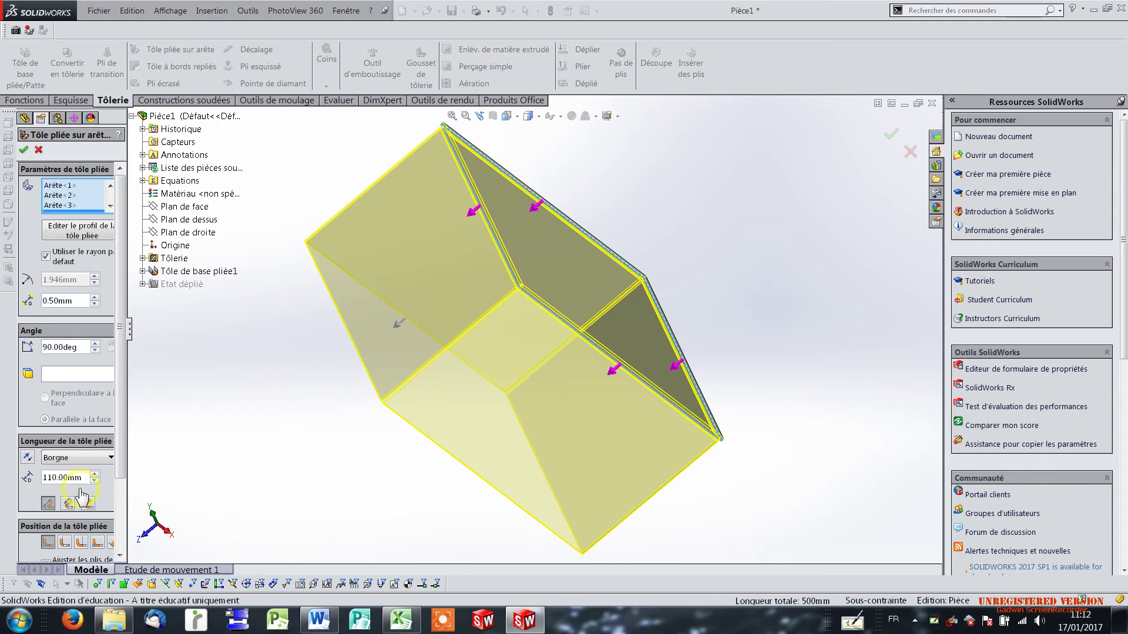
pyautogui.scroll(-3, 121, 452)
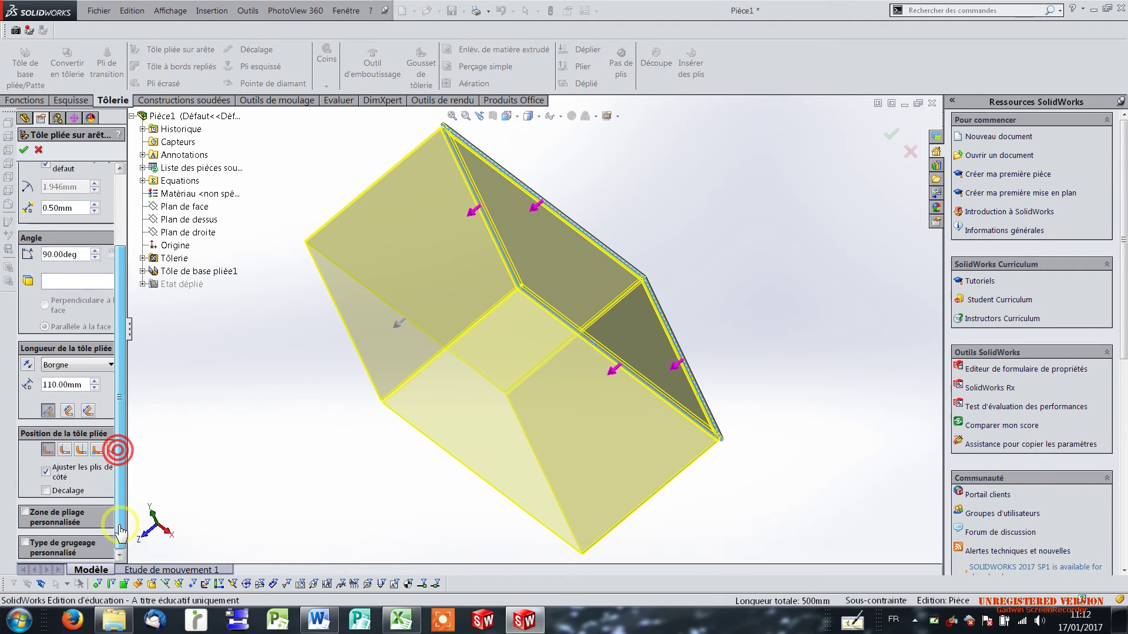
pyautogui.click(47, 451)
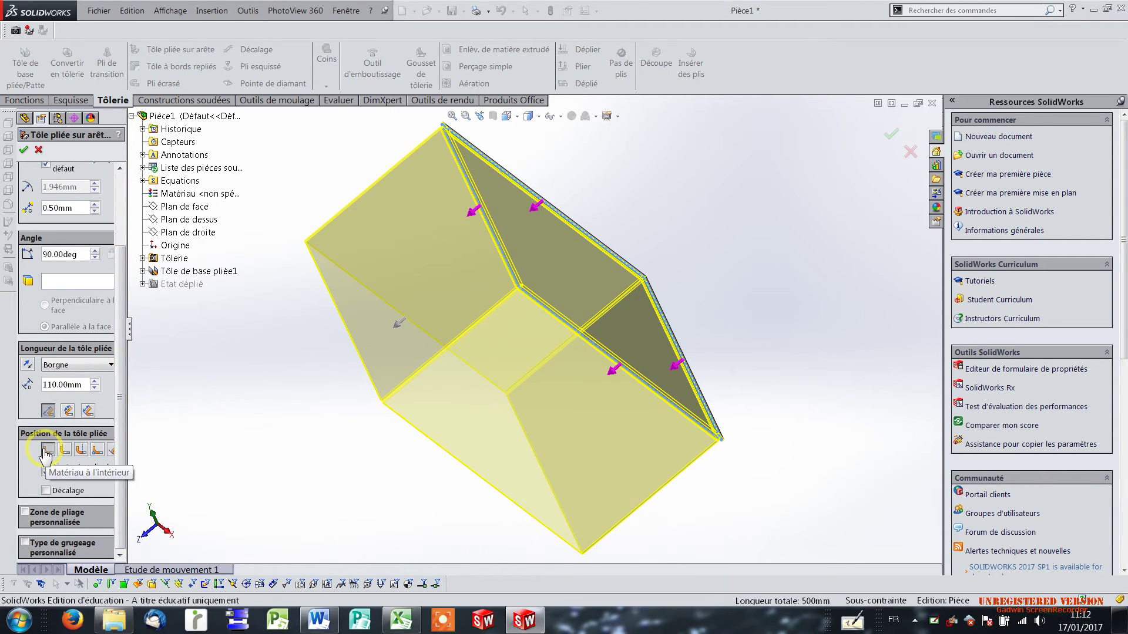
pyautogui.moveTo(790, 373)
pyautogui.mouseDown(button='middle')
pyautogui.moveTo(856, 319)
pyautogui.moveTo(820, 307)
pyautogui.mouseUp(button='middle')
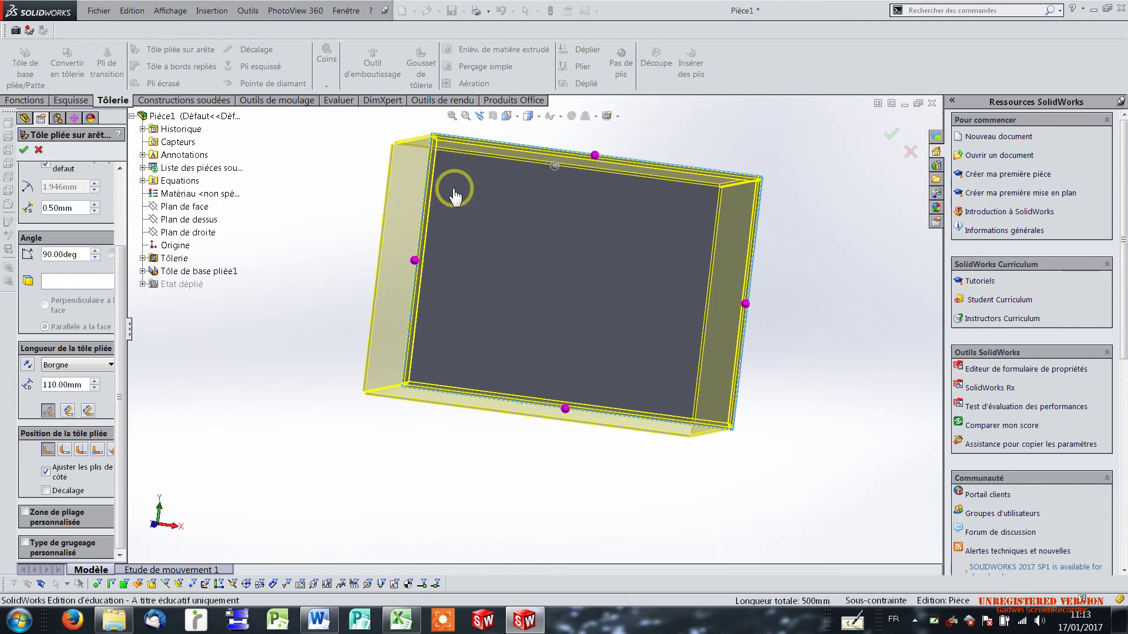
pyautogui.click(65, 451)
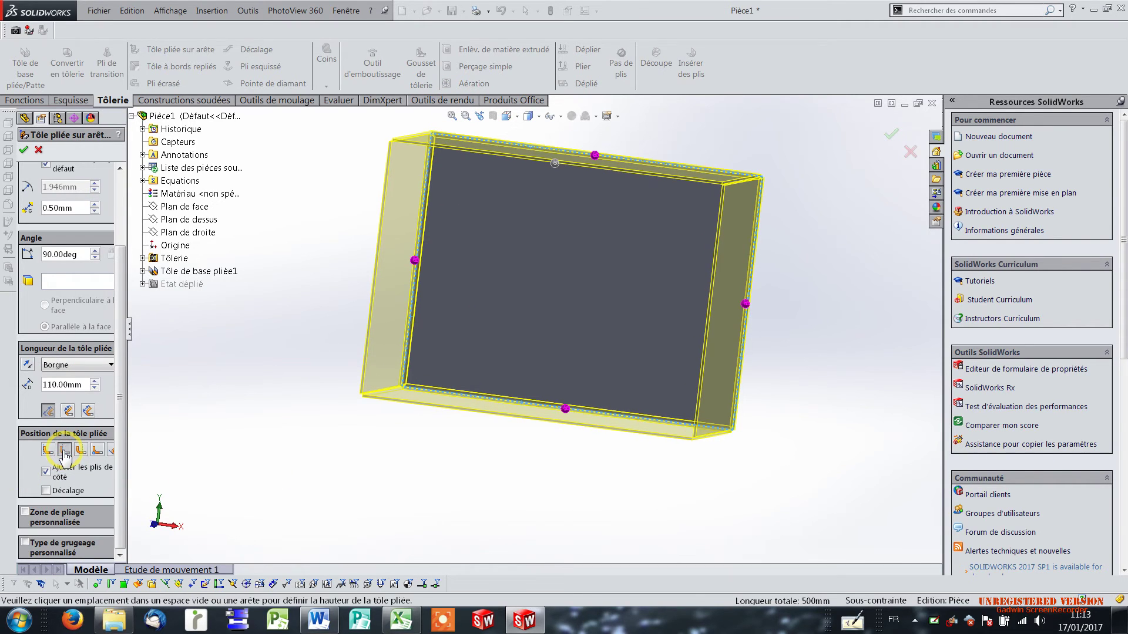
pyautogui.click(47, 451)
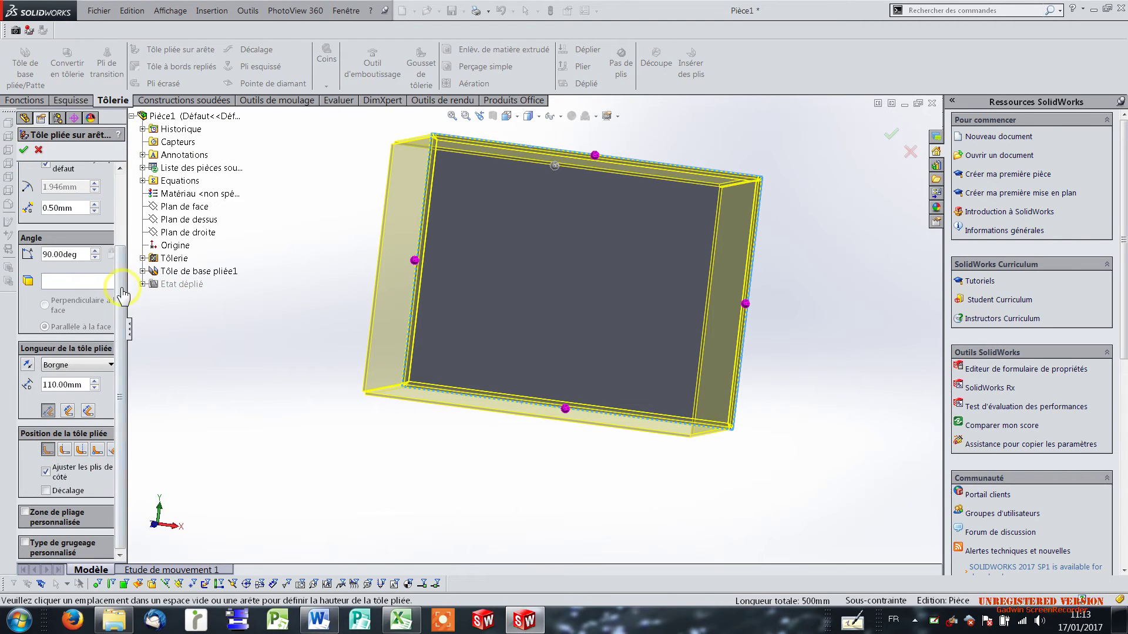
pyautogui.scroll(3, 121, 288)
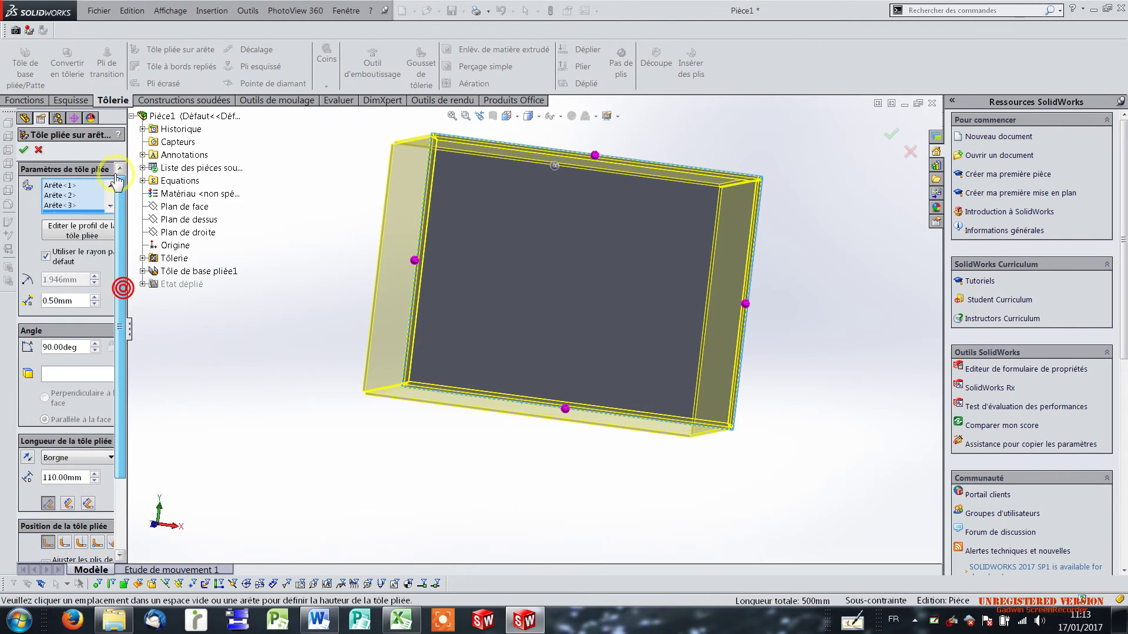
pyautogui.click(23, 151)
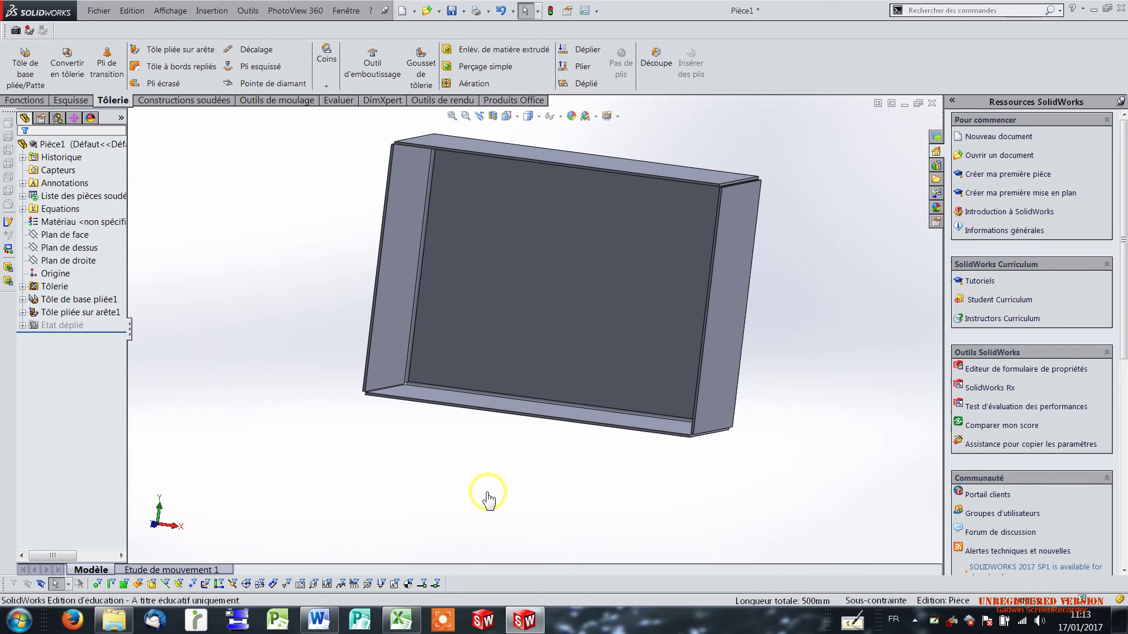
pyautogui.moveTo(487, 499)
pyautogui.mouseDown(button='middle')
pyautogui.moveTo(511, 305)
pyautogui.moveTo(408, 262)
pyautogui.moveTo(293, 268)
pyautogui.moveTo(259, 332)
pyautogui.moveTo(212, 294)
pyautogui.moveTo(206, 327)
pyautogui.moveTo(249, 310)
pyautogui.moveTo(272, 358)
pyautogui.moveTo(252, 350)
pyautogui.moveTo(501, 440)
pyautogui.mouseUp(button='middle')
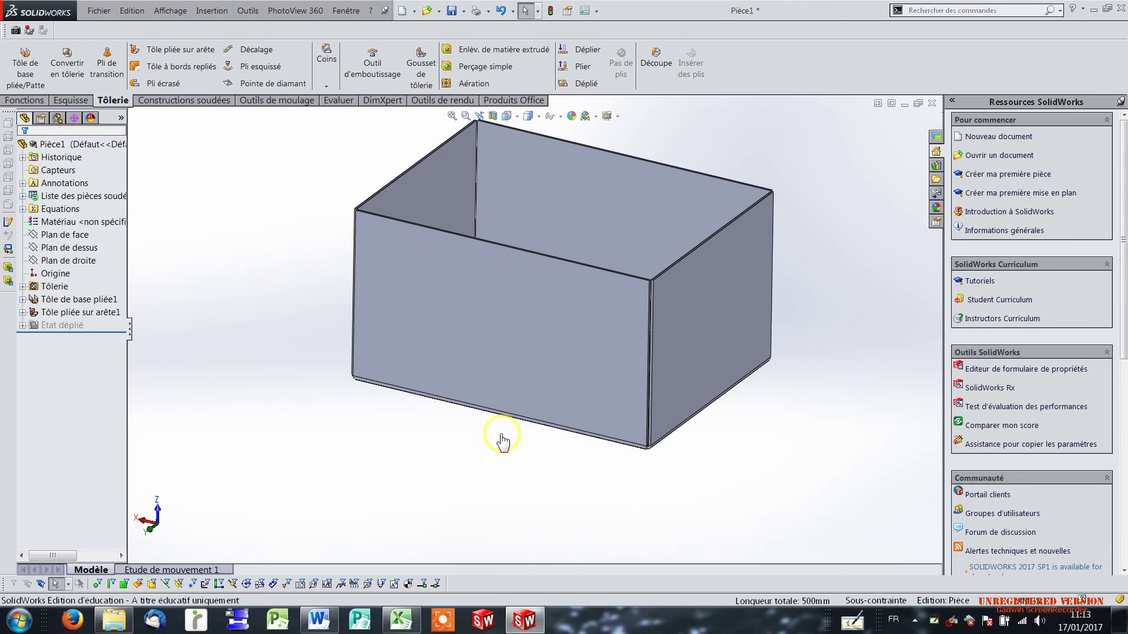
pyautogui.moveTo(742, 460)
pyautogui.mouseDown(button='middle')
pyautogui.moveTo(783, 428)
pyautogui.moveTo(769, 478)
pyautogui.moveTo(876, 478)
pyautogui.moveTo(780, 506)
pyautogui.mouseUp(button='middle')
pyautogui.moveTo(818, 465); pyautogui.dragTo(754, 408, button='middle')
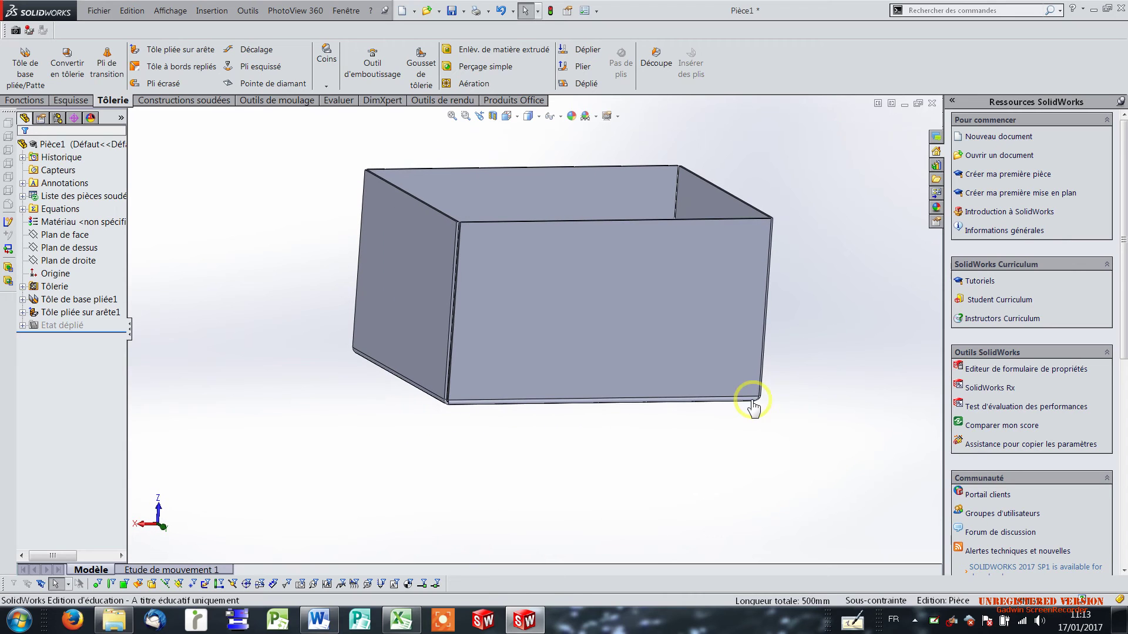
pyautogui.click(607, 292)
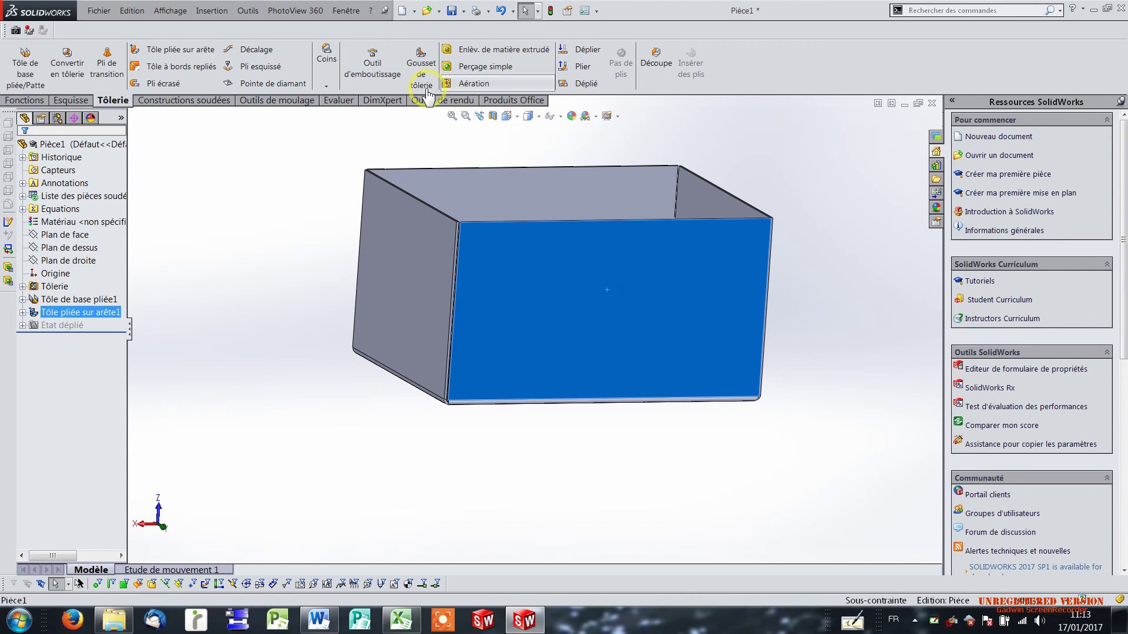
pyautogui.click(164, 204)
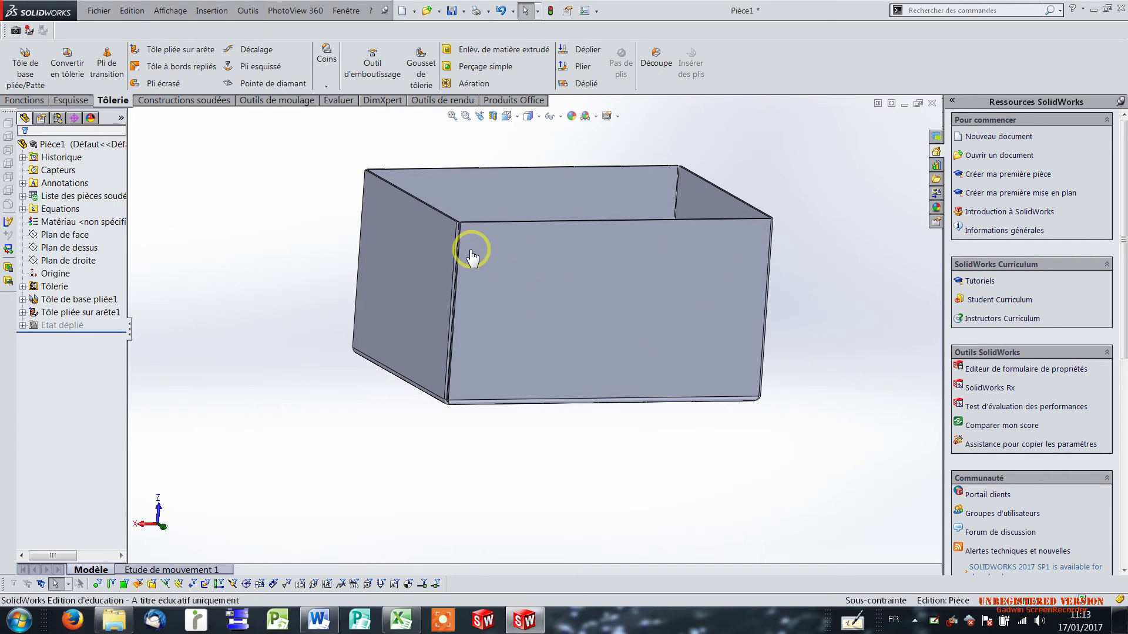
# Sketch a corner rectangle on the box's front face.
pyautogui.click(75, 101)
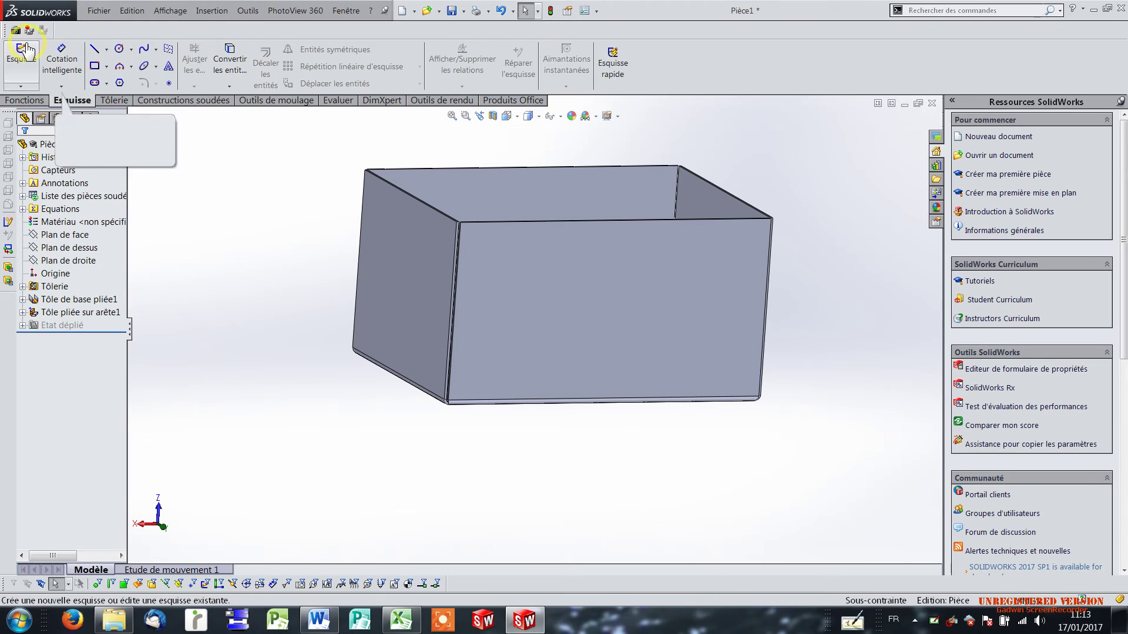
pyautogui.click(21, 62)
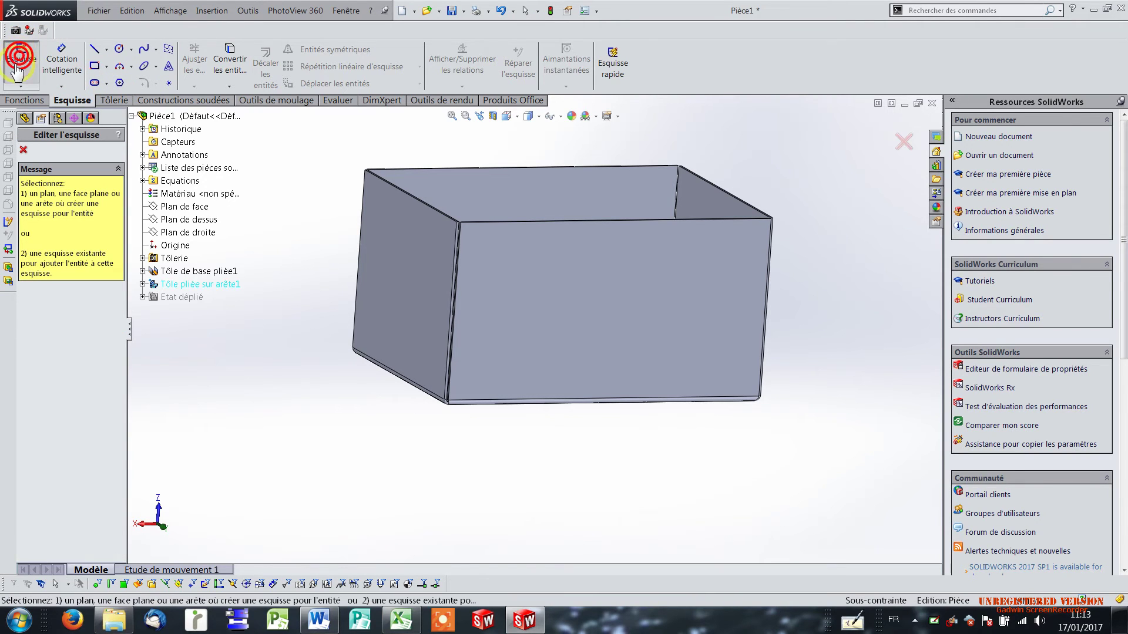
pyautogui.click(600, 314)
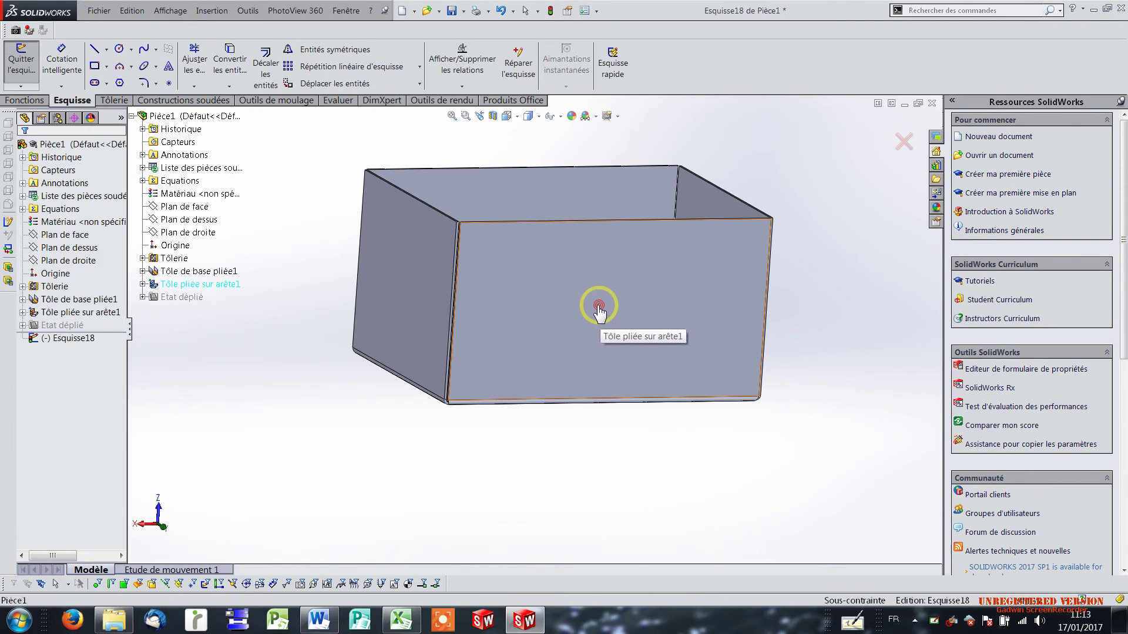
pyautogui.click(94, 67)
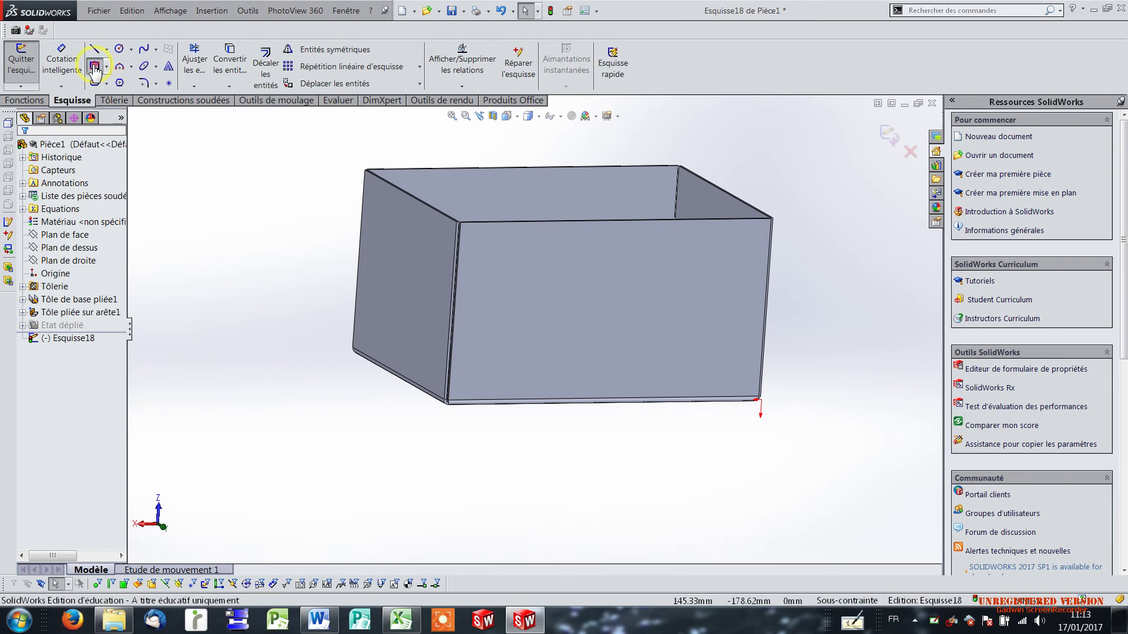
pyautogui.click(511, 224)
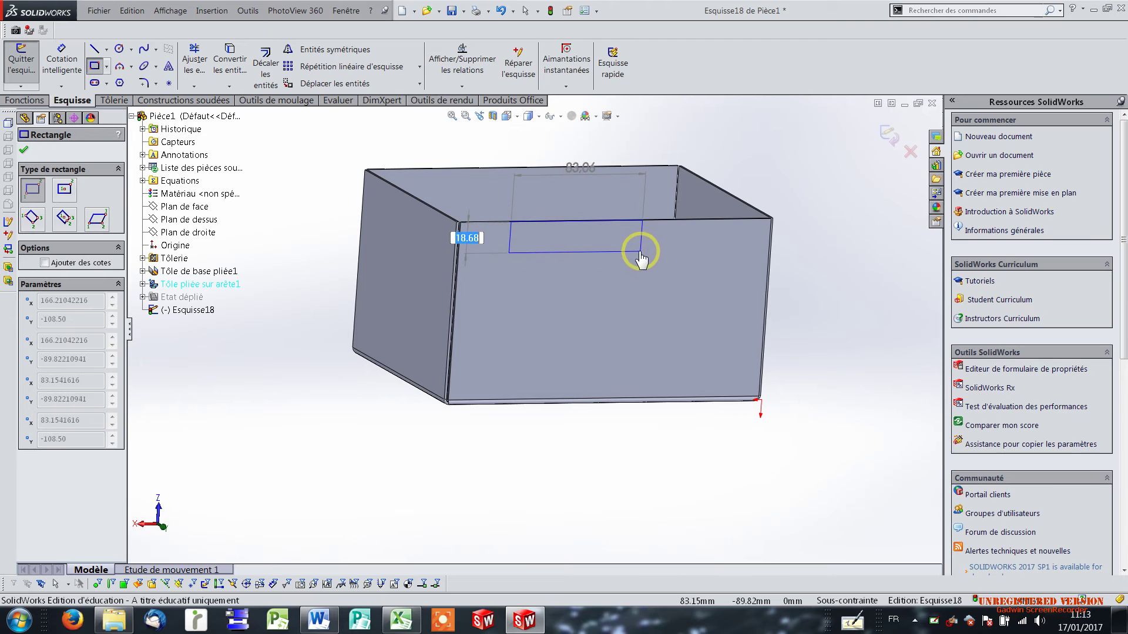
pyautogui.click(640, 249)
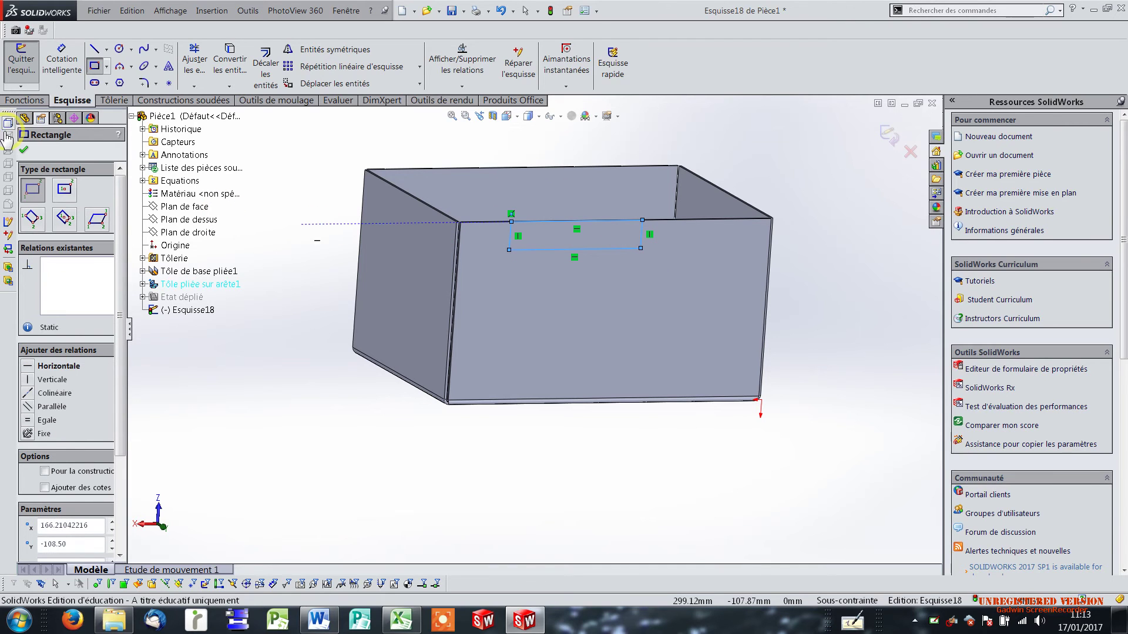
# Dimension the rectangle's width to 100 mm and its offset from the box's left edge to 10 mm.
pyautogui.click(61, 58)
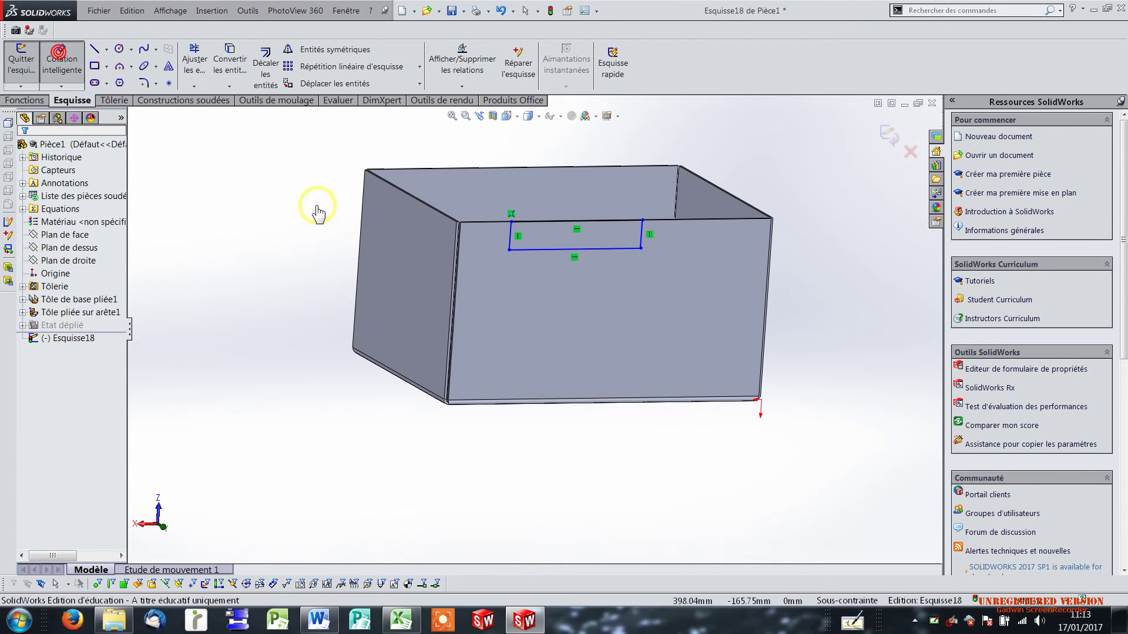
pyautogui.click(595, 250)
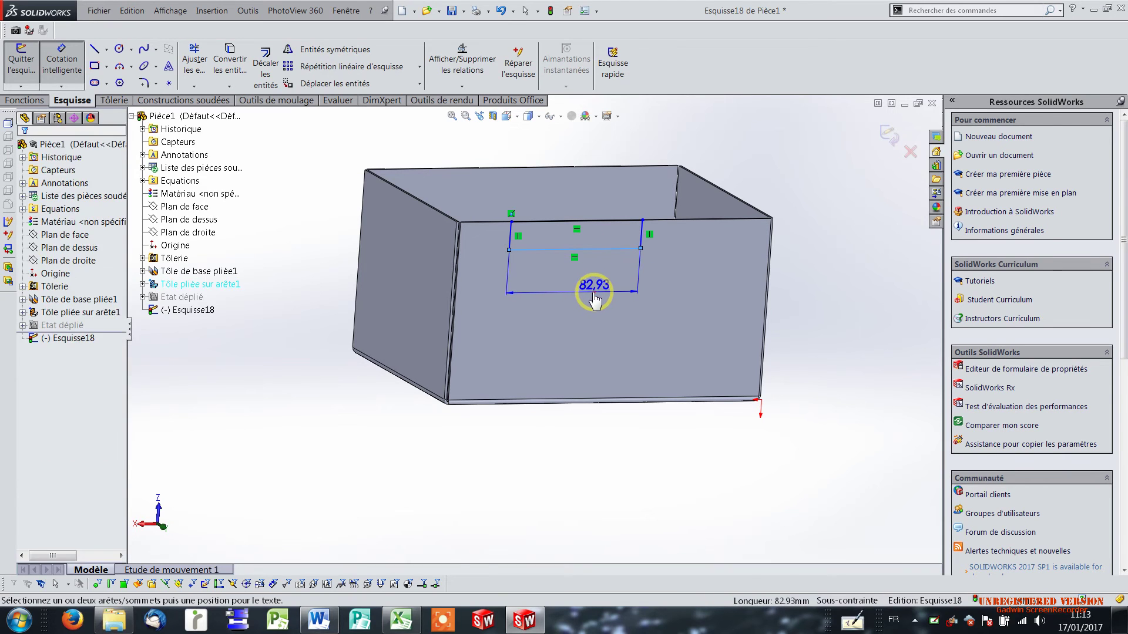
pyautogui.click(595, 299)
pyautogui.write('100')
pyautogui.press('Return')
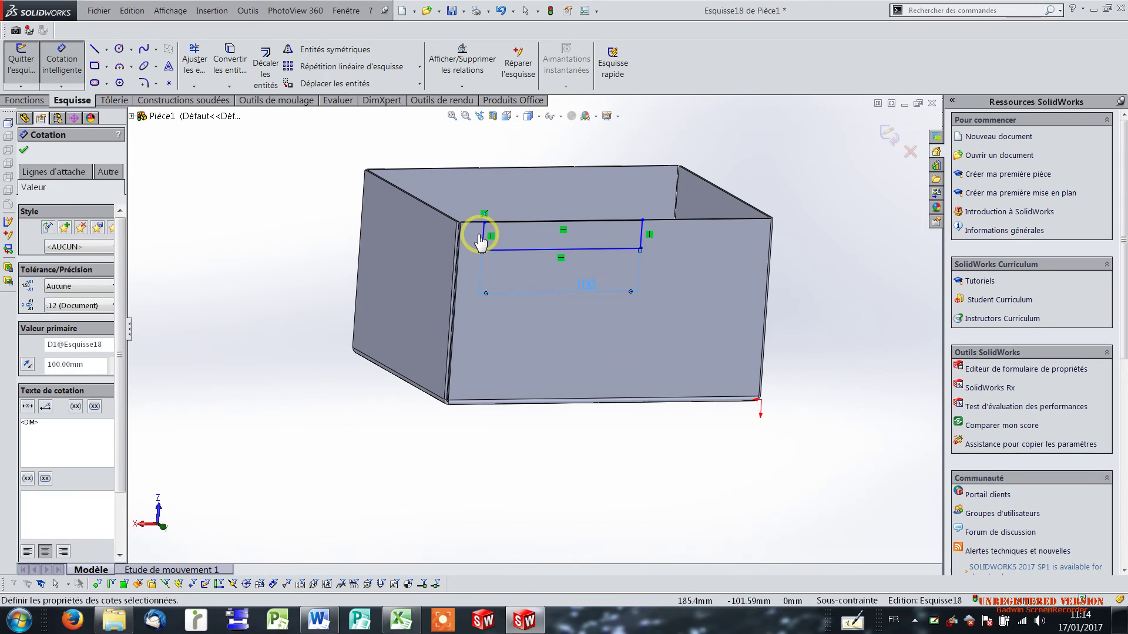
pyautogui.click(485, 242)
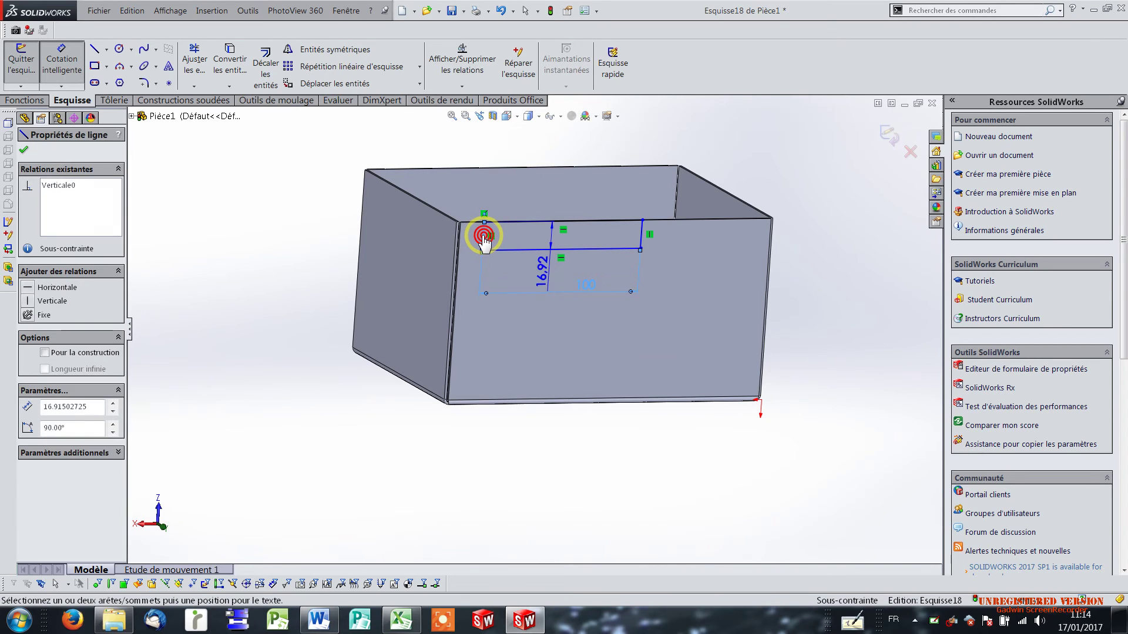
pyautogui.click(455, 241)
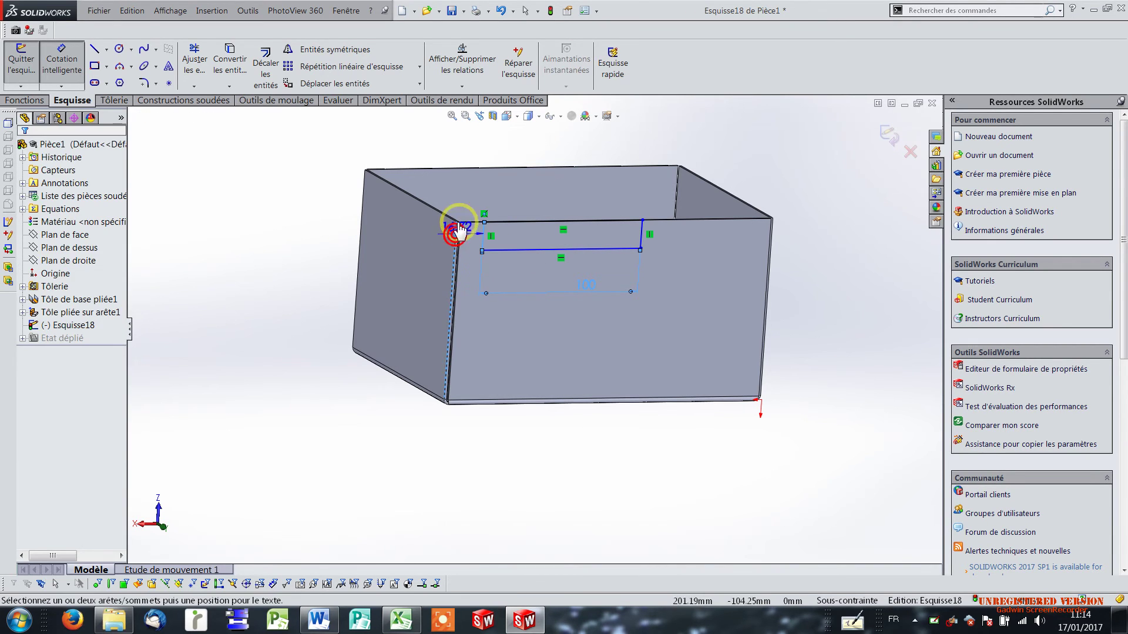
pyautogui.click(457, 144)
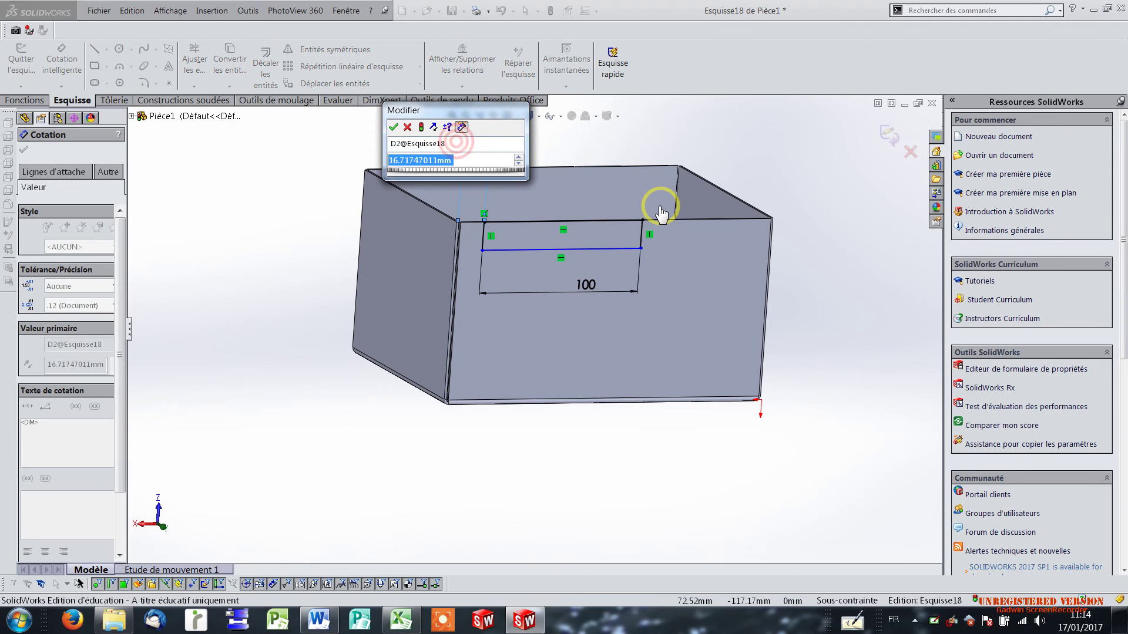
pyautogui.write('10')
pyautogui.press('Return')
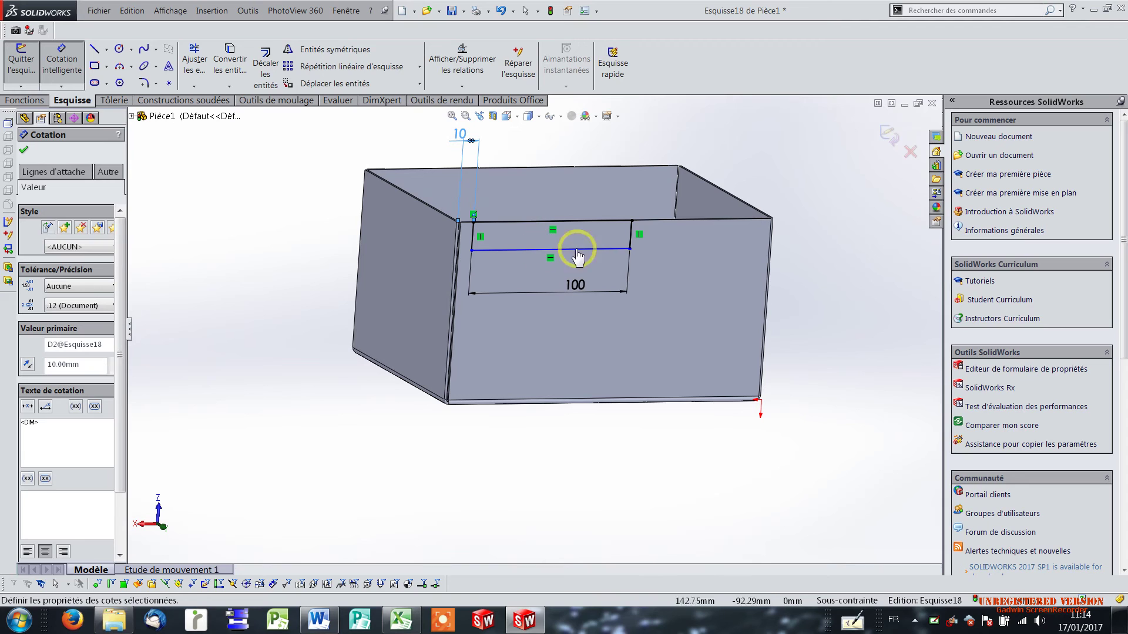
# Dimension the rectangle's height to 20 mm, fully constraining it.
pyautogui.click(633, 236)
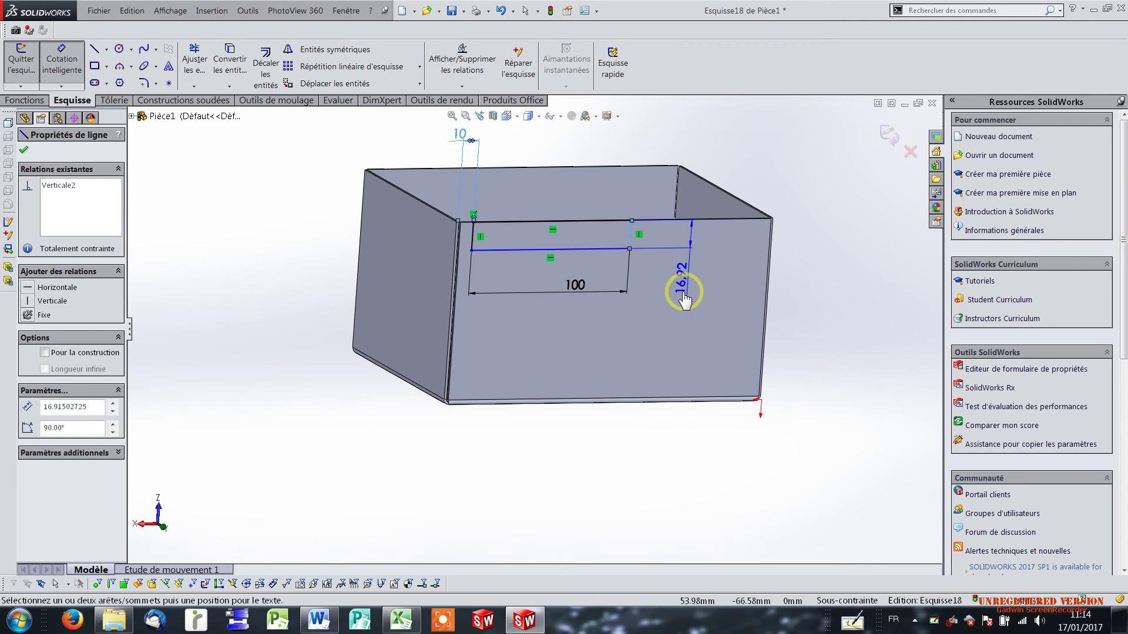
pyautogui.click(684, 288)
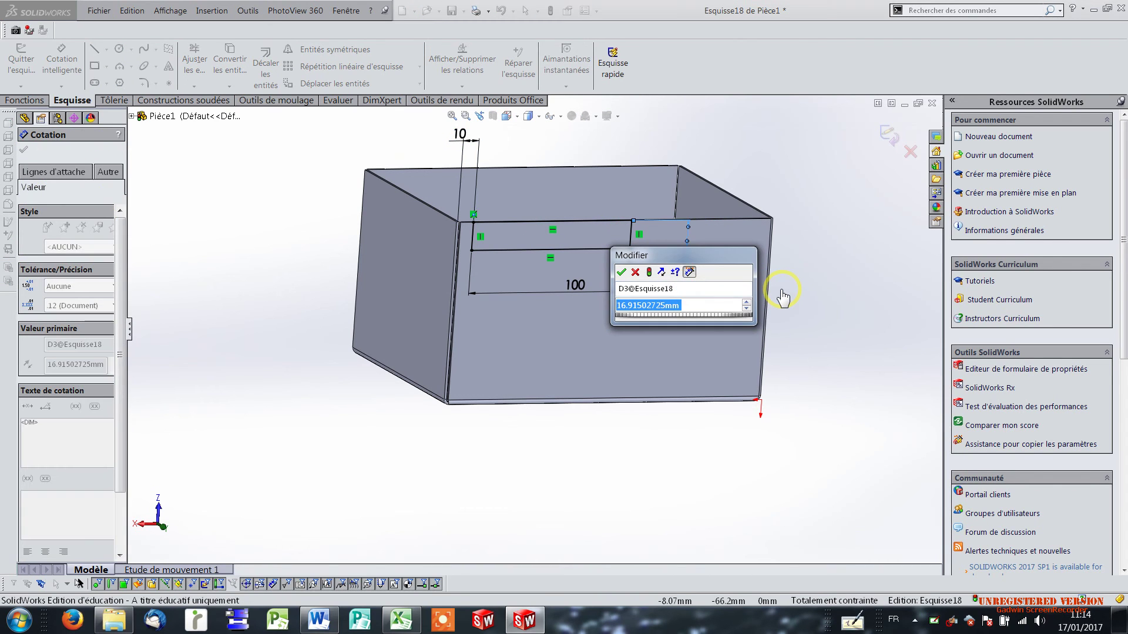
pyautogui.write('20')
pyautogui.press('Return')
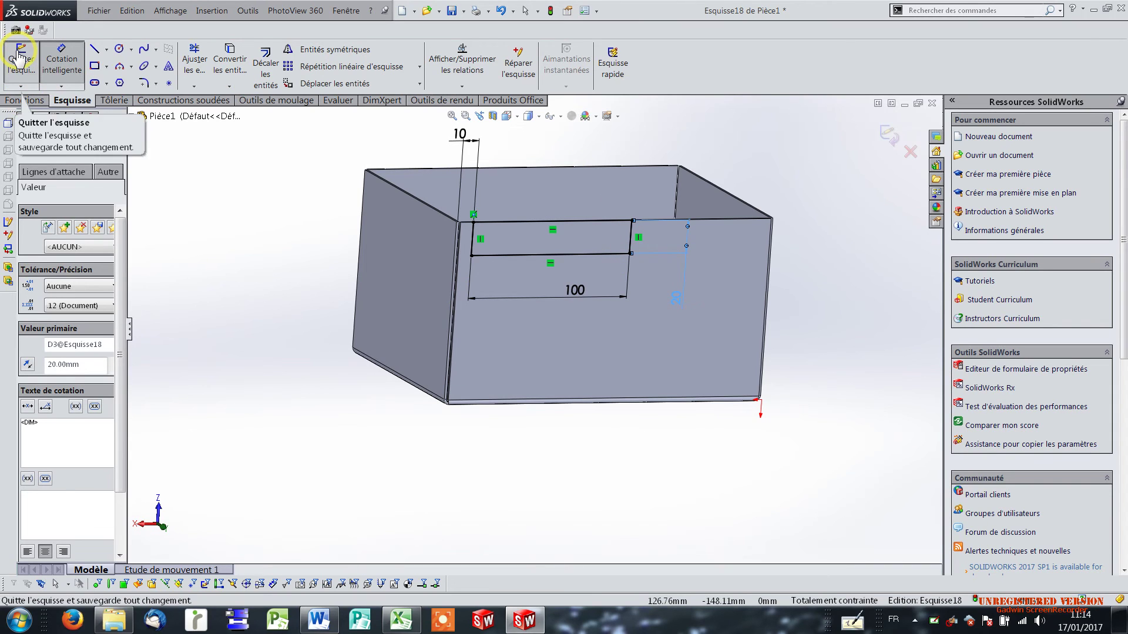
pyautogui.click(34, 101)
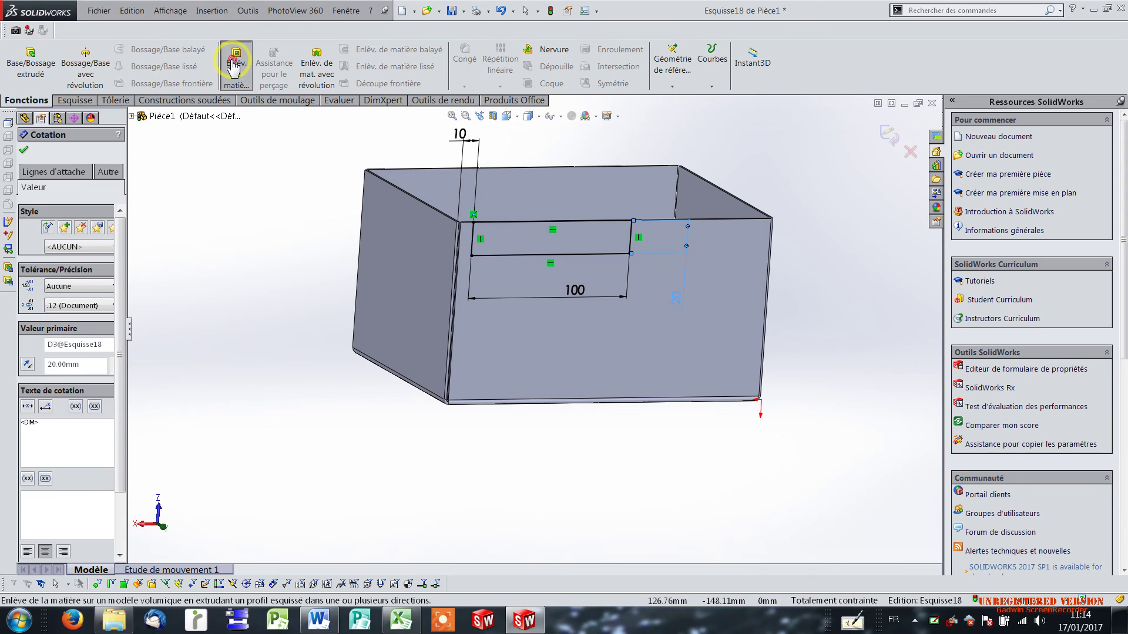
# Extrude-cut the rectangle through the front wall with default settings.
pyautogui.click(233, 65)
pyautogui.moveTo(290, 275); pyautogui.dragTo(284, 372, button='middle')
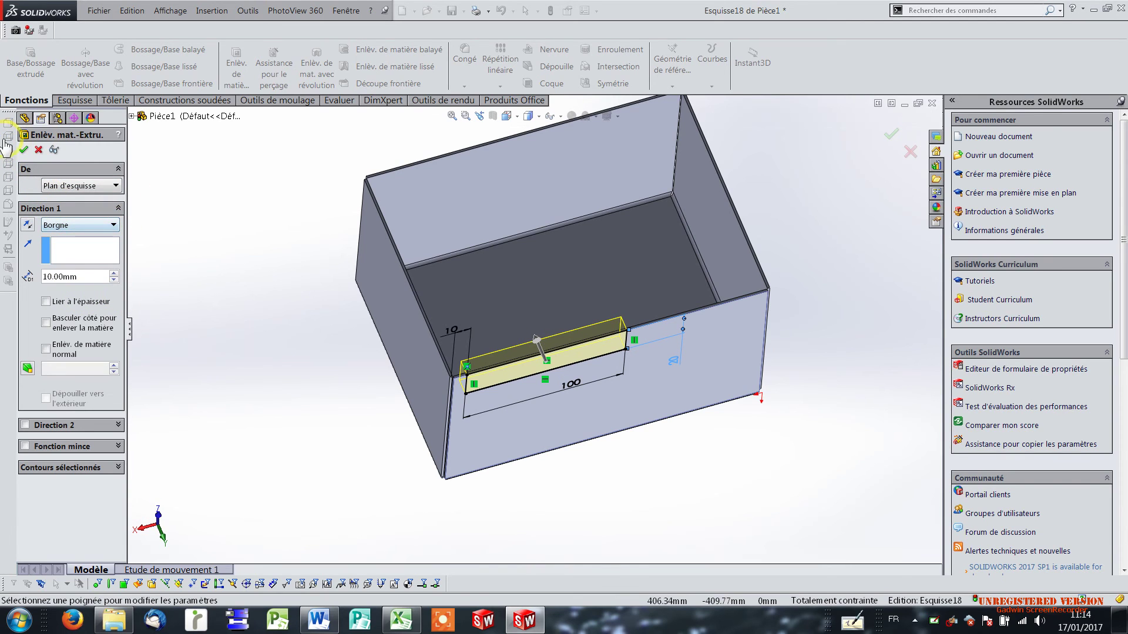
pyautogui.click(23, 151)
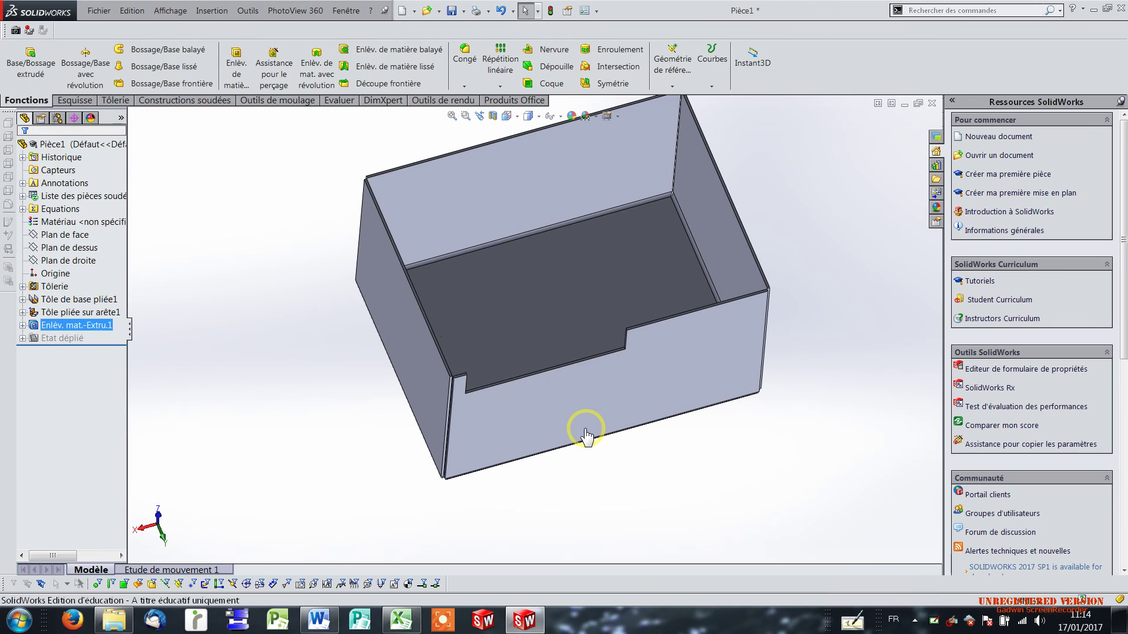
pyautogui.moveTo(769, 488)
pyautogui.mouseDown(button='middle')
pyautogui.moveTo(740, 365)
pyautogui.moveTo(776, 322)
pyautogui.moveTo(785, 393)
pyautogui.moveTo(794, 405)
pyautogui.moveTo(819, 403)
pyautogui.mouseUp(button='middle')
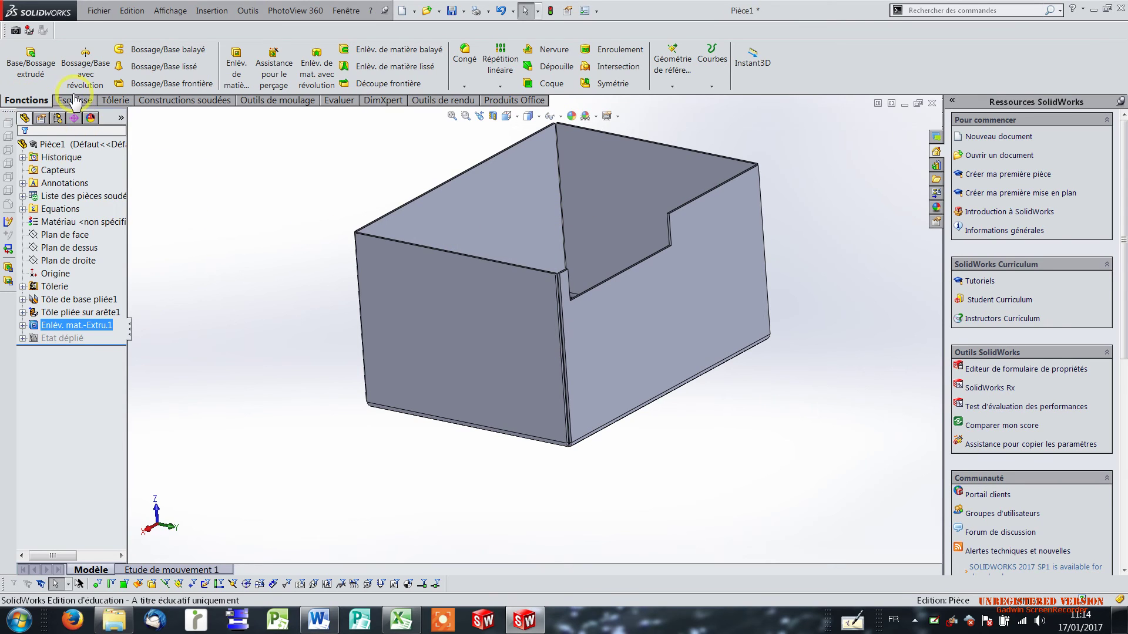
# Flatten the notched box to check its cross-shaped flat pattern, then refold it.
pyautogui.click(104, 106)
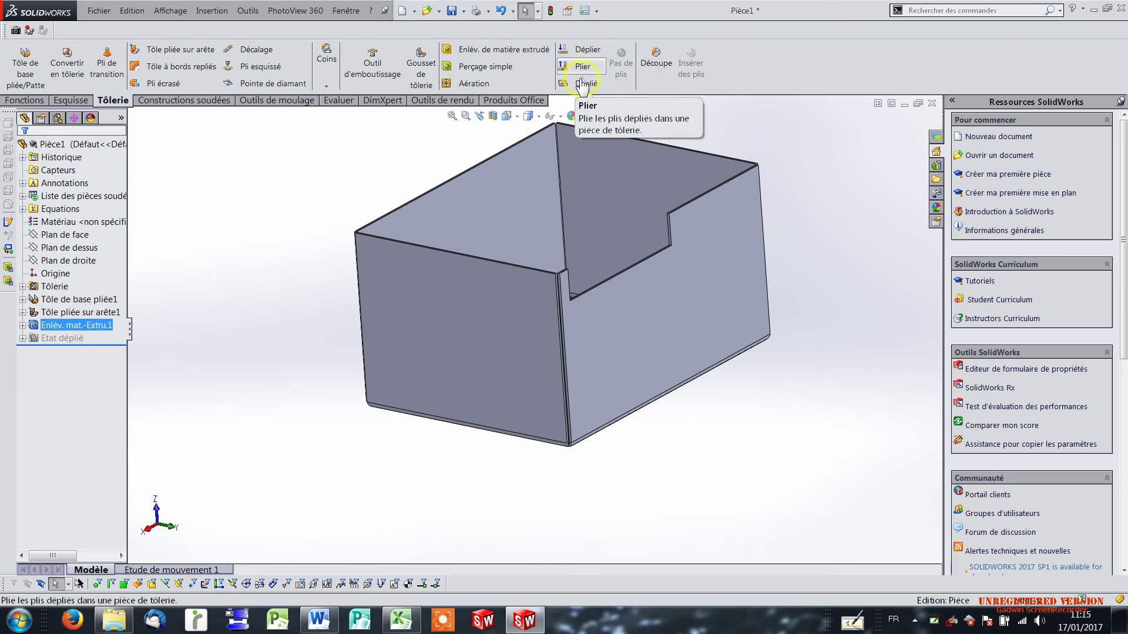
pyautogui.click(582, 88)
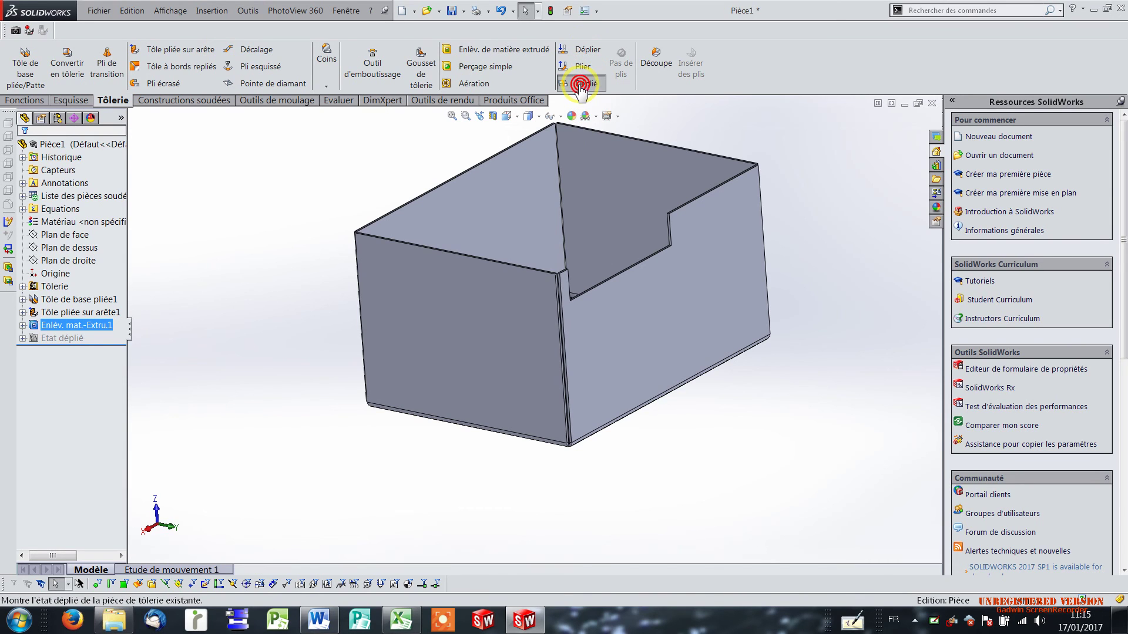
pyautogui.moveTo(607, 233)
pyautogui.mouseDown(button='middle')
pyautogui.moveTo(639, 411)
pyautogui.moveTo(730, 493)
pyautogui.moveTo(656, 513)
pyautogui.moveTo(717, 470)
pyautogui.moveTo(722, 528)
pyautogui.moveTo(675, 541)
pyautogui.moveTo(624, 534)
pyautogui.moveTo(635, 456)
pyautogui.moveTo(576, 496)
pyautogui.moveTo(622, 421)
pyautogui.moveTo(493, 272)
pyautogui.moveTo(614, 302)
pyautogui.moveTo(742, 309)
pyautogui.moveTo(707, 305)
pyautogui.moveTo(723, 305)
pyautogui.mouseUp(button='middle')
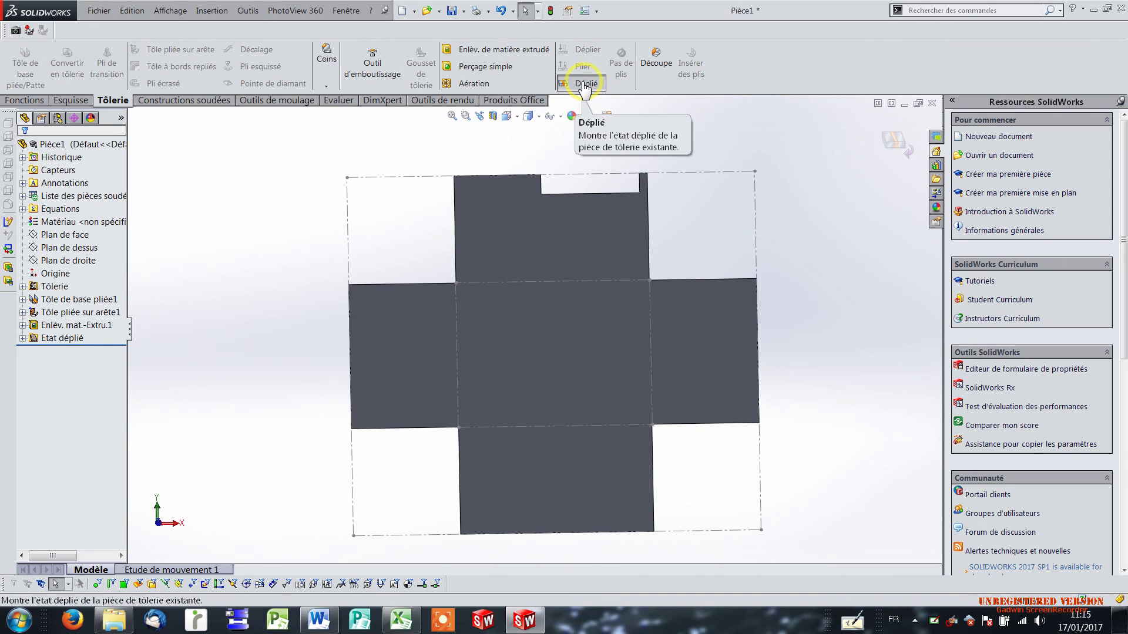
pyautogui.click(894, 145)
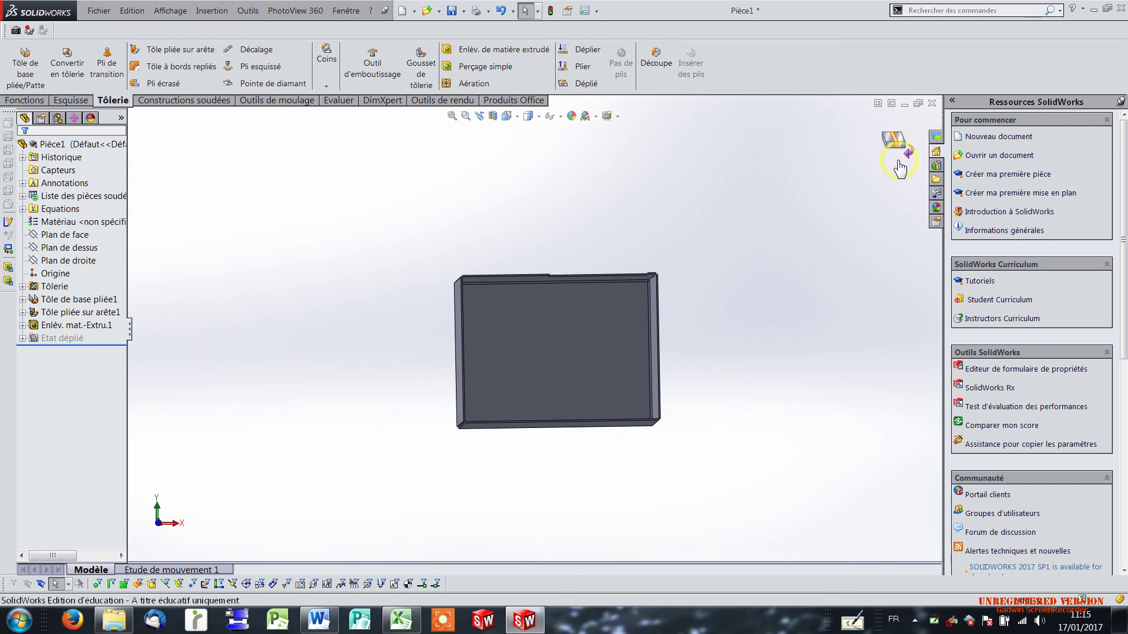
pyautogui.moveTo(676, 275)
pyautogui.mouseDown(button='middle')
pyautogui.moveTo(536, 272)
pyautogui.moveTo(516, 365)
pyautogui.moveTo(566, 219)
pyautogui.moveTo(483, 249)
pyautogui.moveTo(421, 194)
pyautogui.moveTo(458, 192)
pyautogui.moveTo(481, 258)
pyautogui.mouseUp(button='middle')
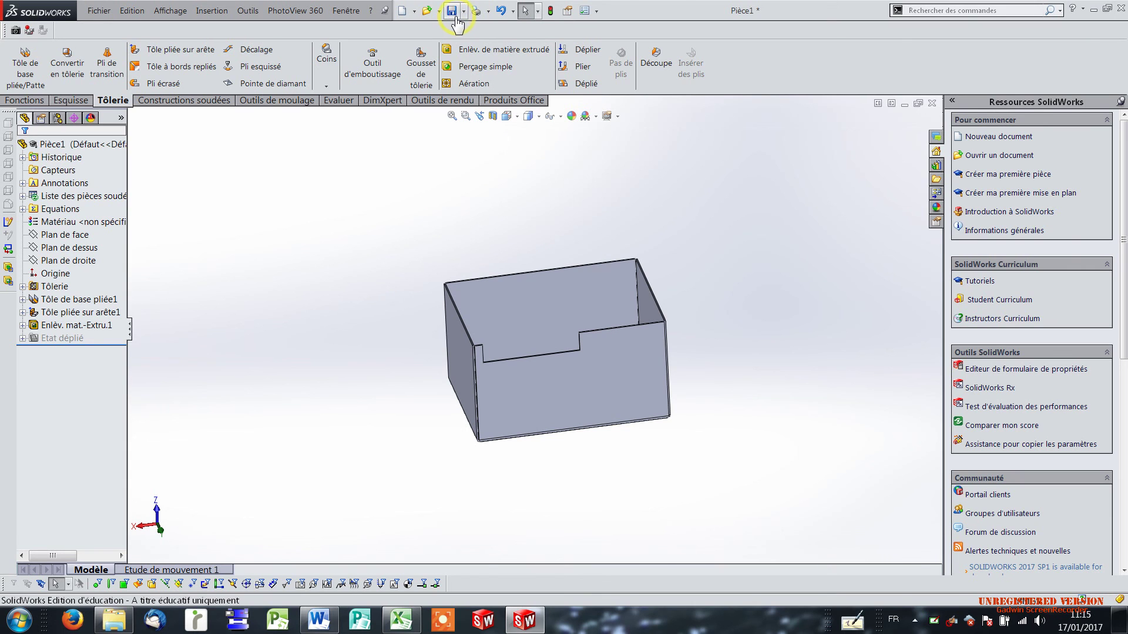
# Save the part as boite1 in the Sequence 1\A2\FAO\A2 folder.
pyautogui.click(450, 11)
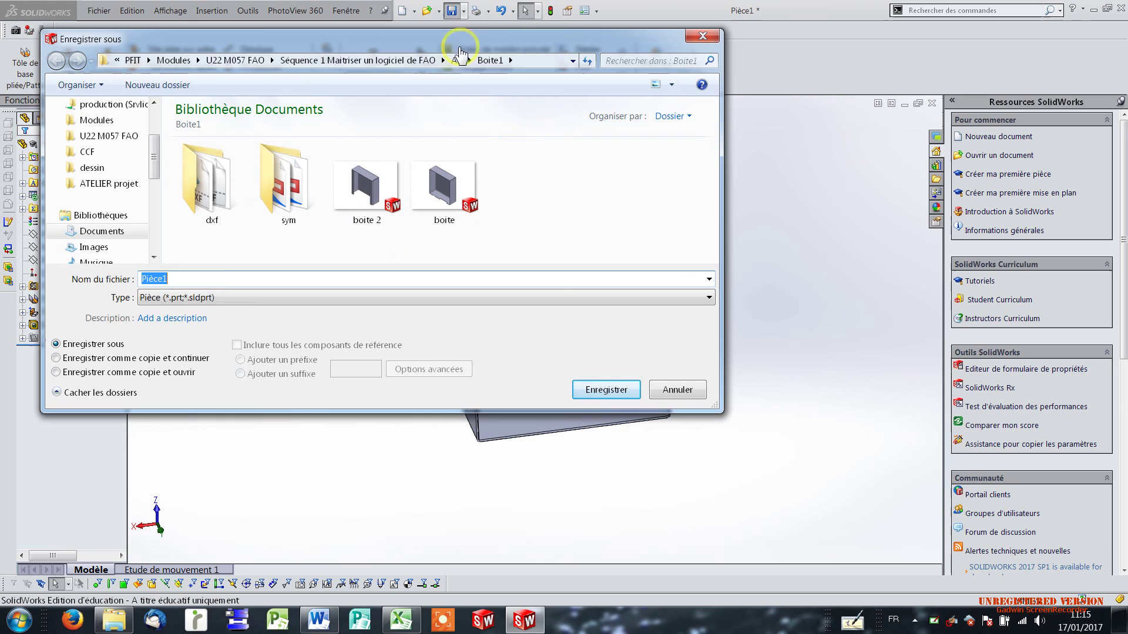
pyautogui.click(403, 61)
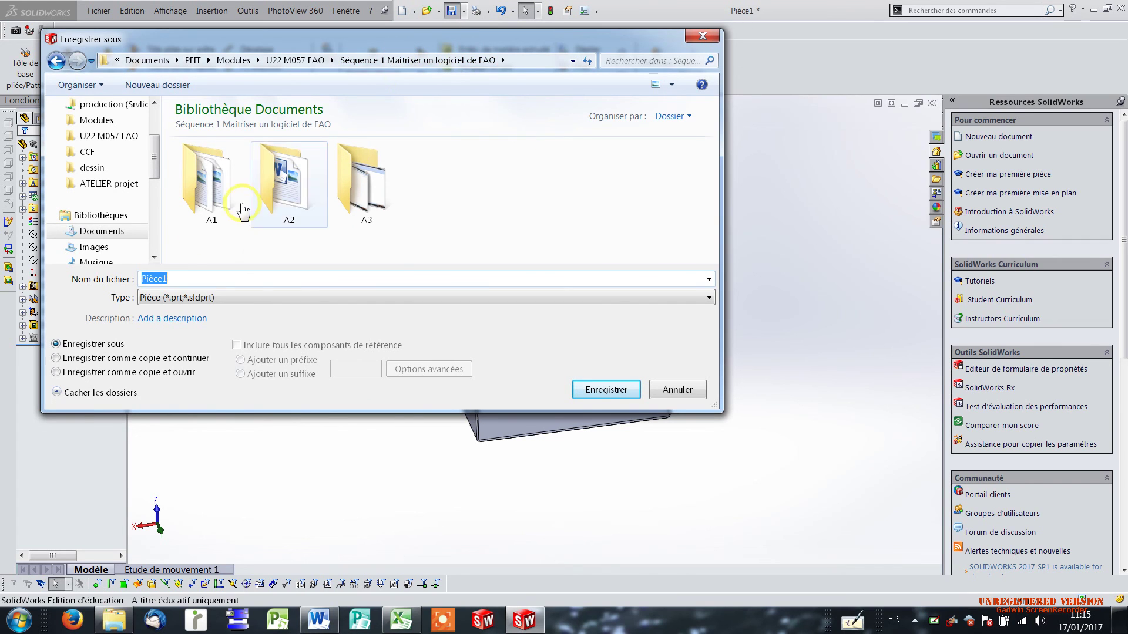
pyautogui.doubleClick(285, 183)
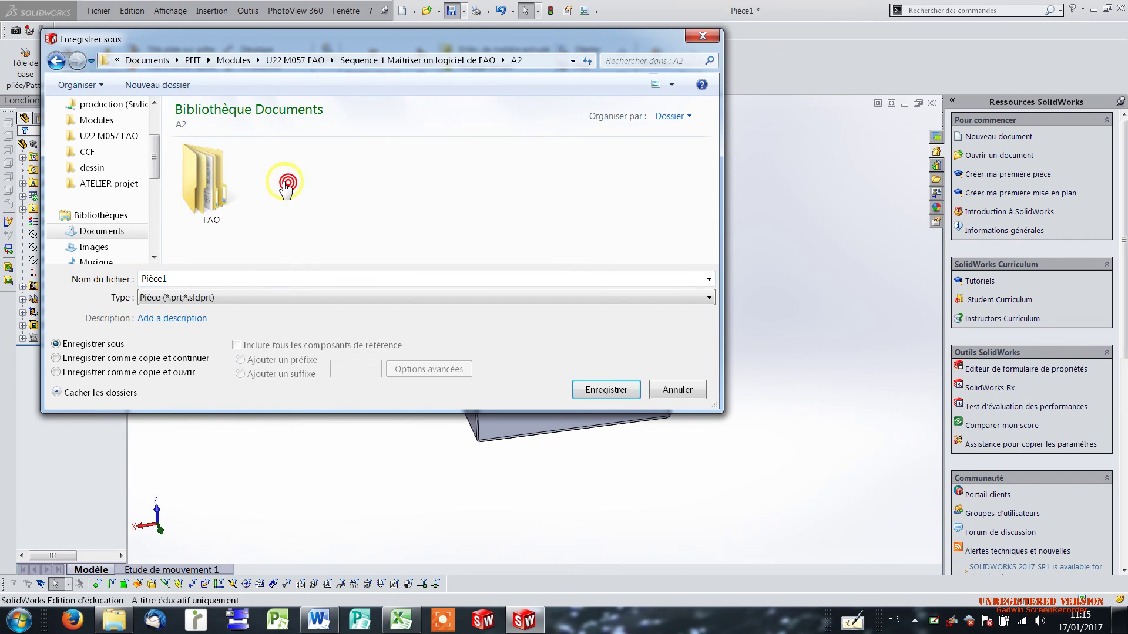
pyautogui.click(222, 187)
pyautogui.doubleClick(222, 187)
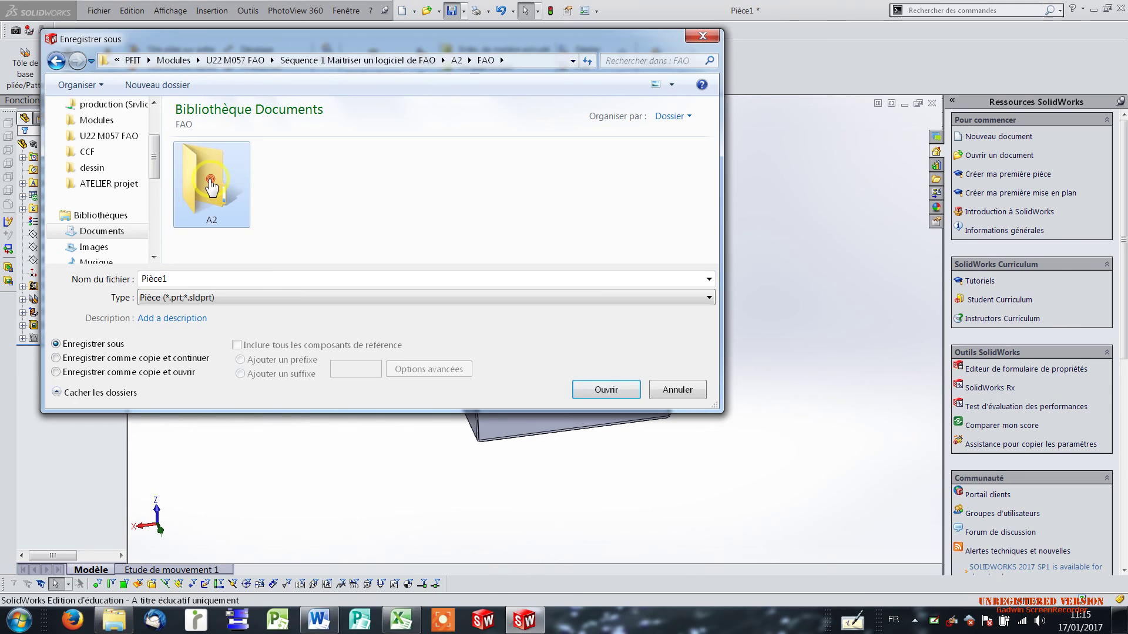
pyautogui.doubleClick(215, 179)
pyautogui.doubleClick(174, 279)
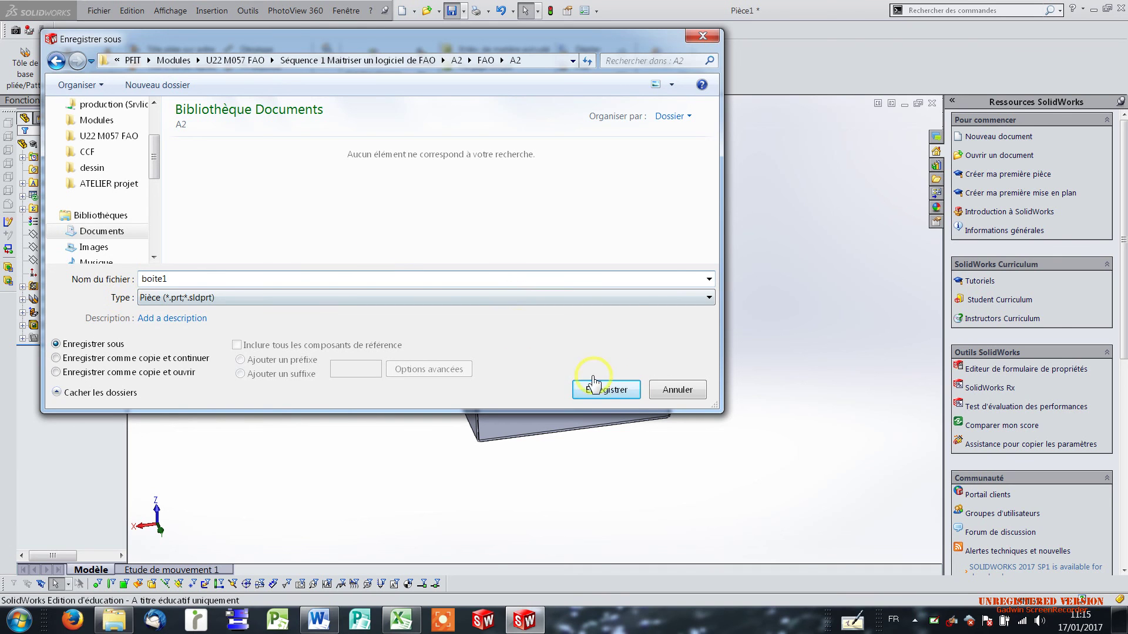
pyautogui.click(607, 397)
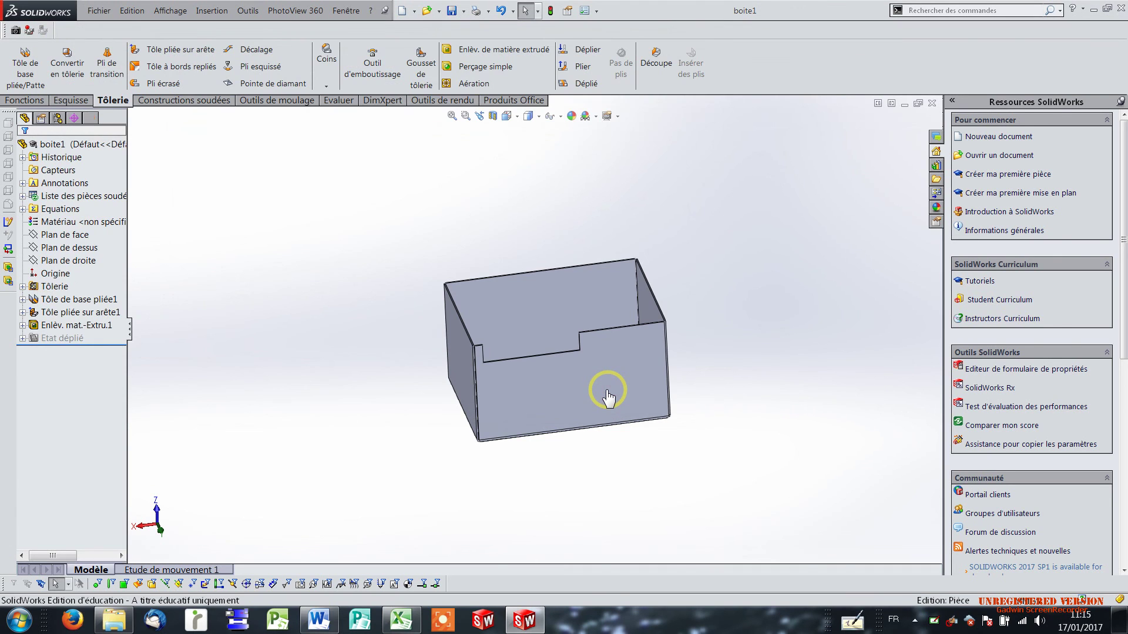